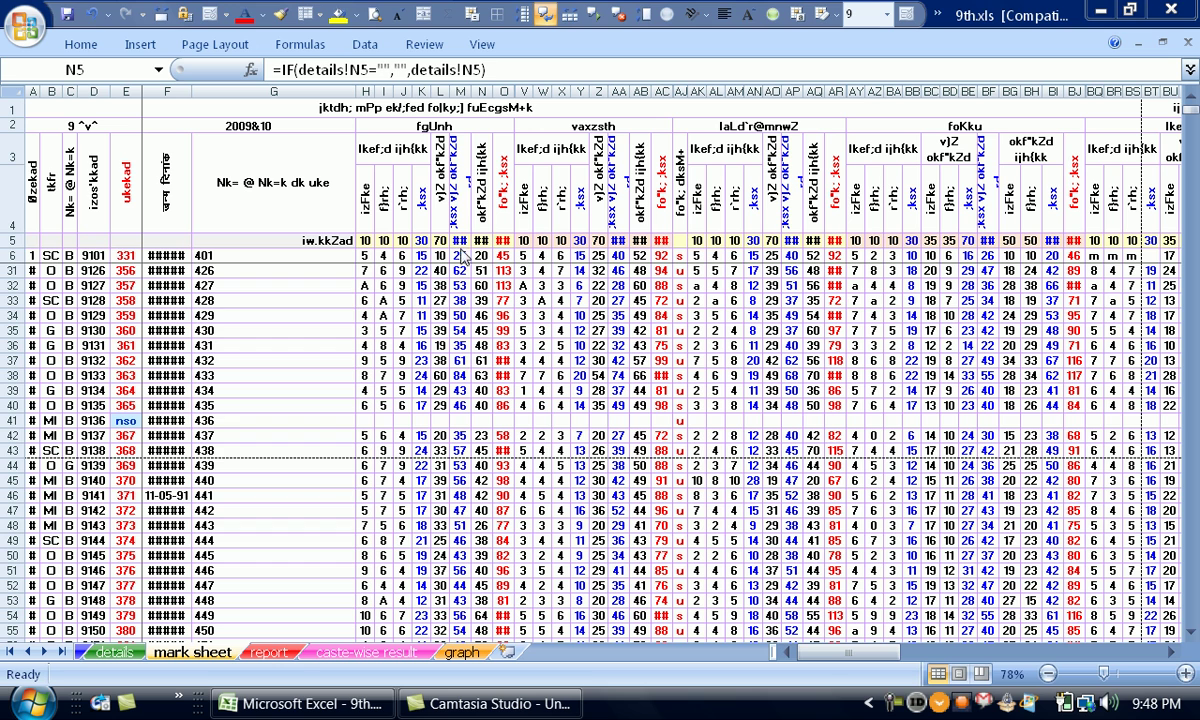
# Step: Select cell M5 on the mark sheet and enlarge the sheet view to 100% zoom
pyautogui.click(459, 241)
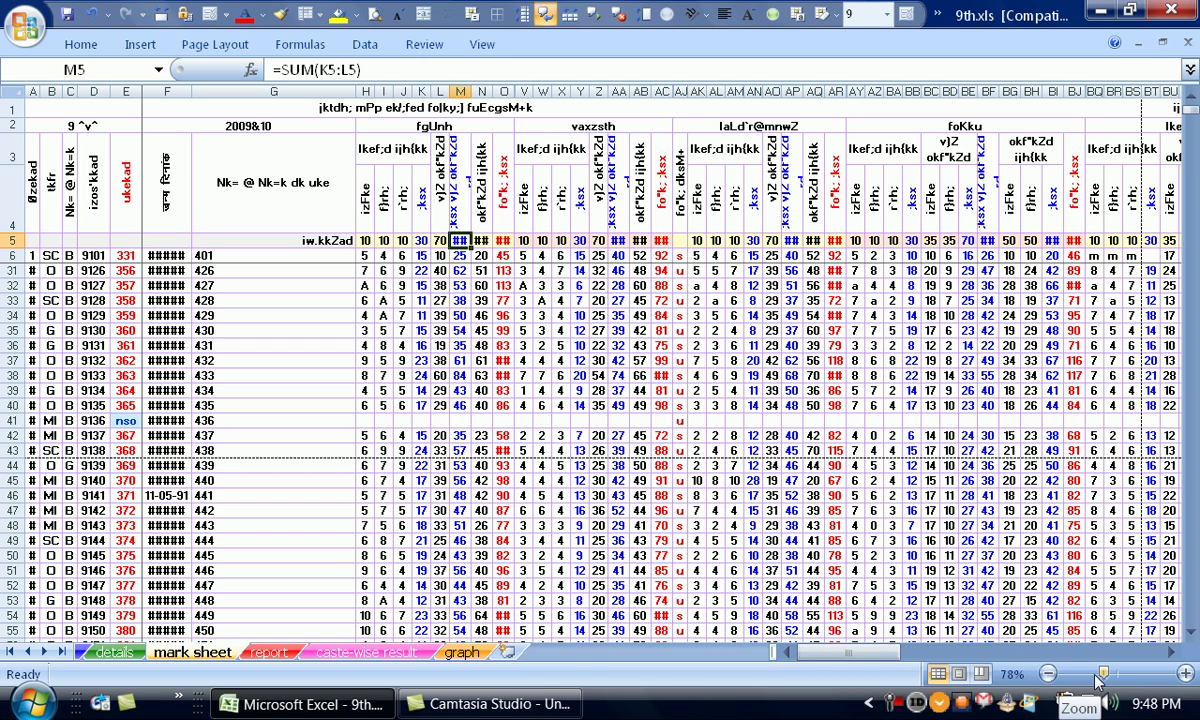
pyautogui.moveTo(1104, 676); pyautogui.dragTo(1108, 678)
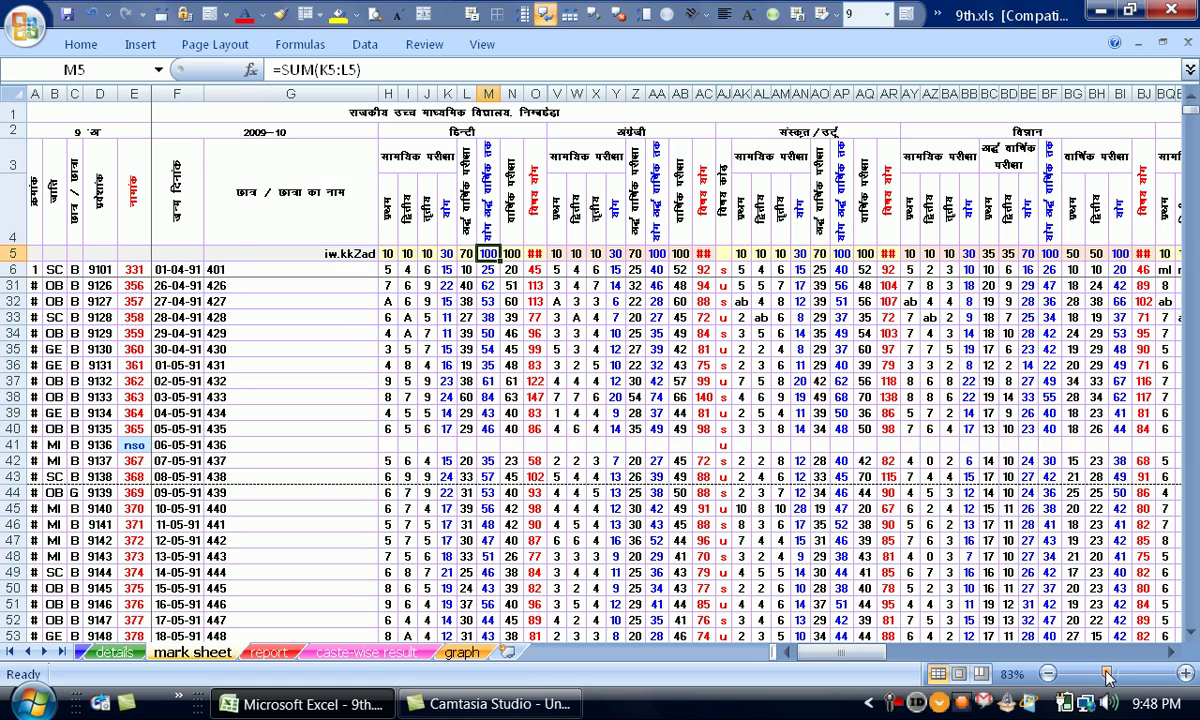
pyautogui.moveTo(1108, 677); pyautogui.dragTo(1117, 676)
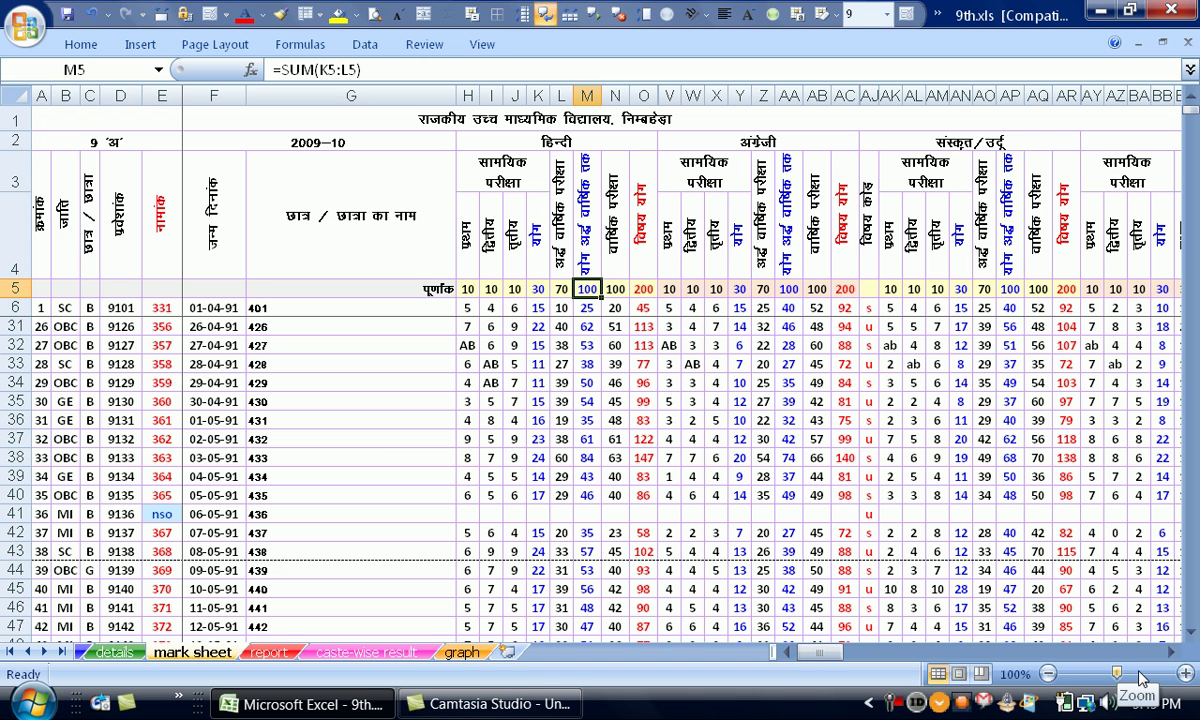
# Step: Set the mark sheet's magnification to 75% using the Zoom dialog
pyautogui.click(488, 45)
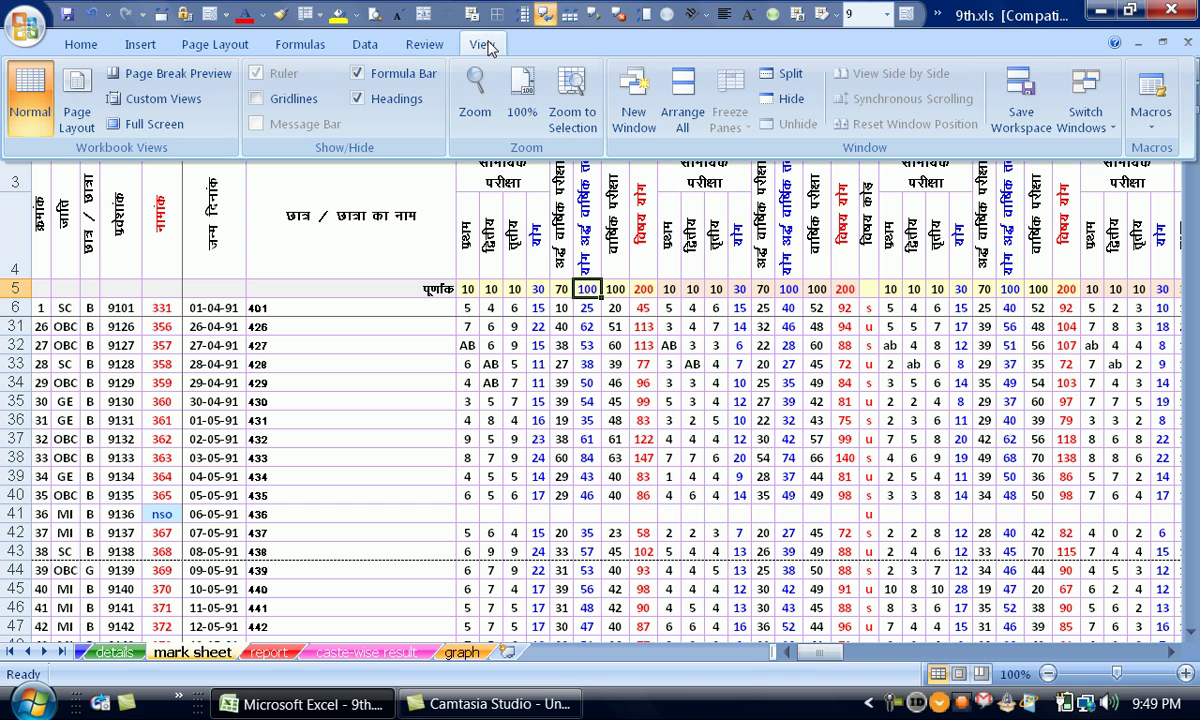
pyautogui.click(475, 105)
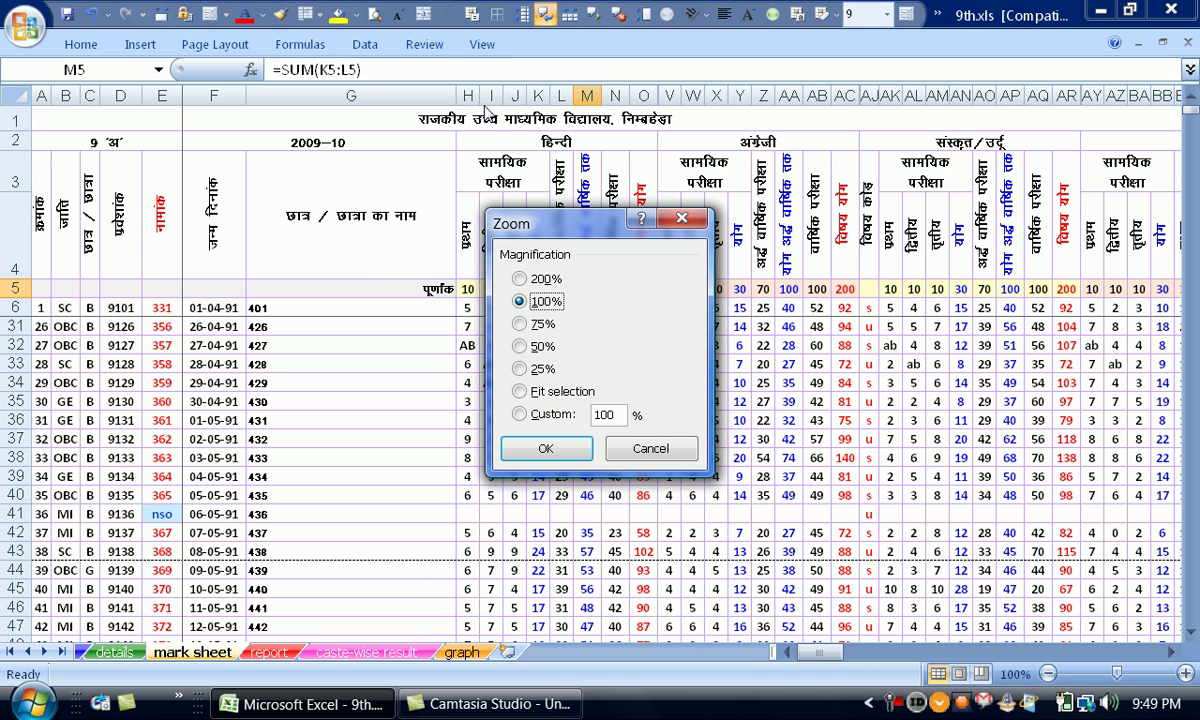
pyautogui.click(520, 325)
pyautogui.moveTo(533, 222); pyautogui.dragTo(849, 331)
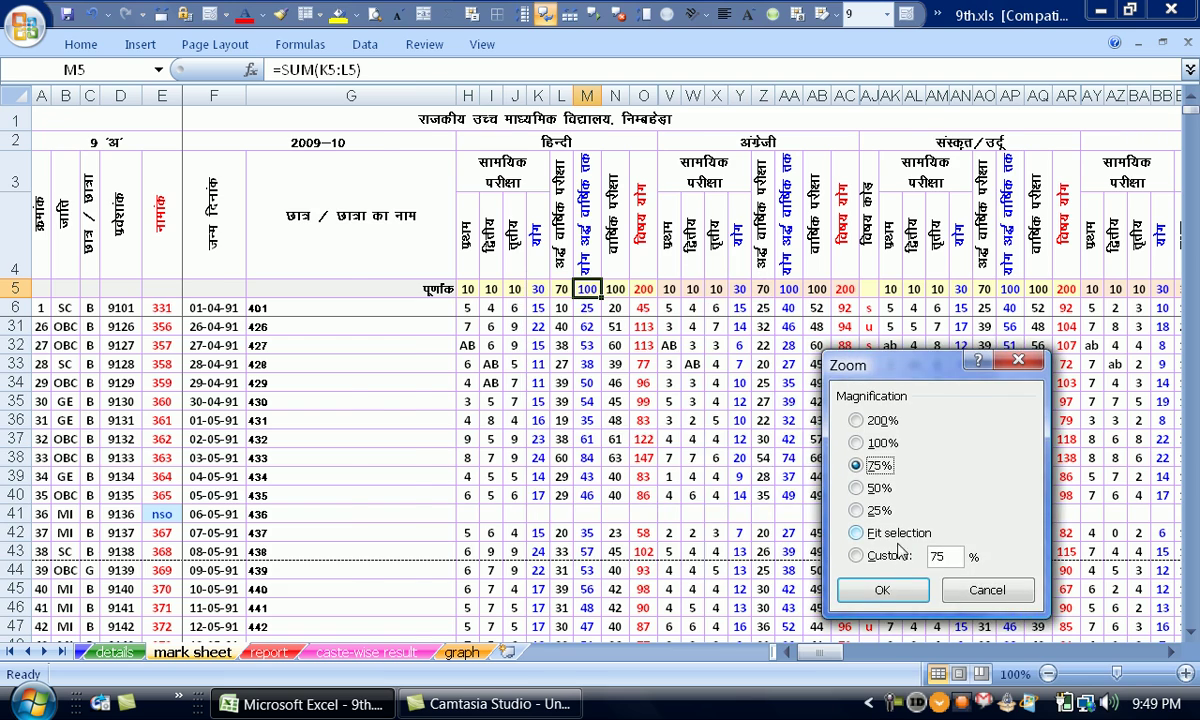
pyautogui.click(836, 558)
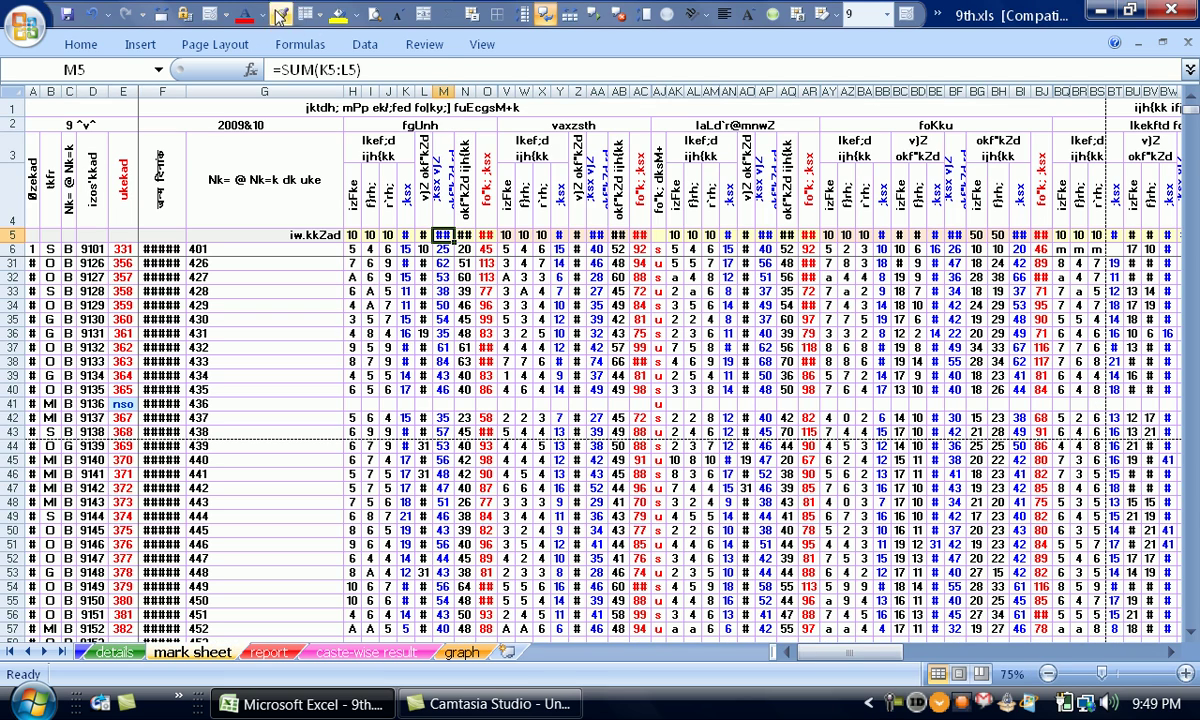
# Step: Set the mark sheet's magnification back to 100% using the Zoom dialog
pyautogui.click(486, 45)
pyautogui.click(476, 90)
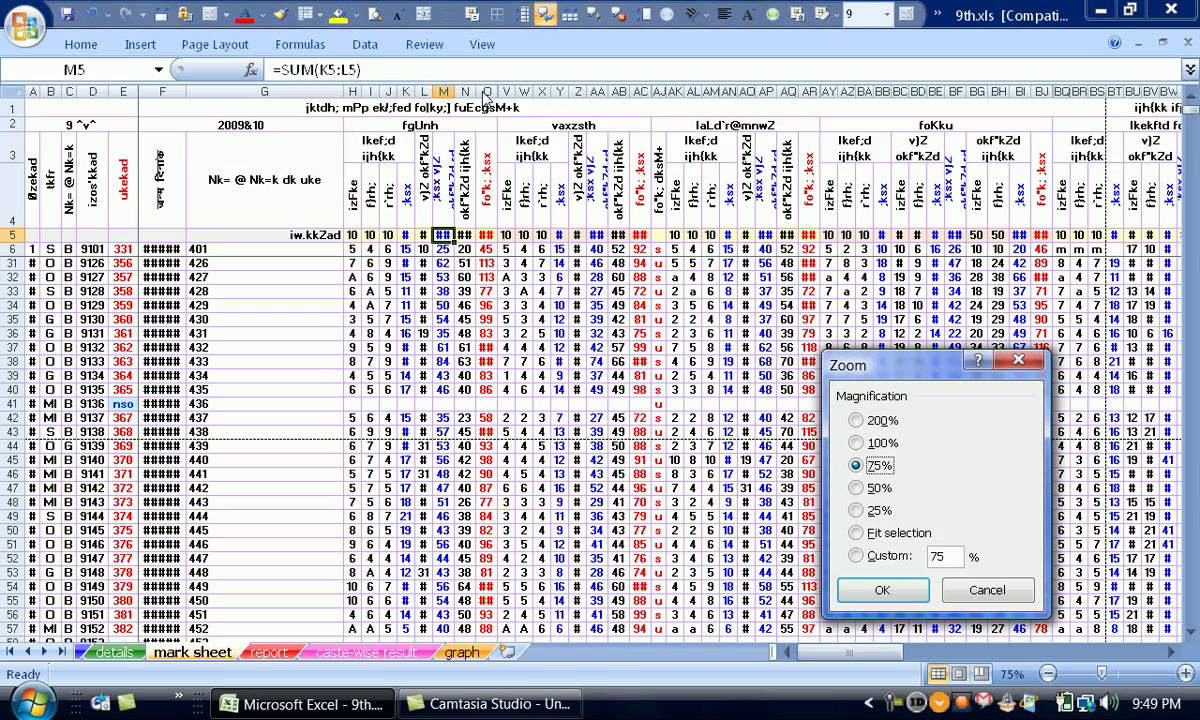
pyautogui.click(856, 443)
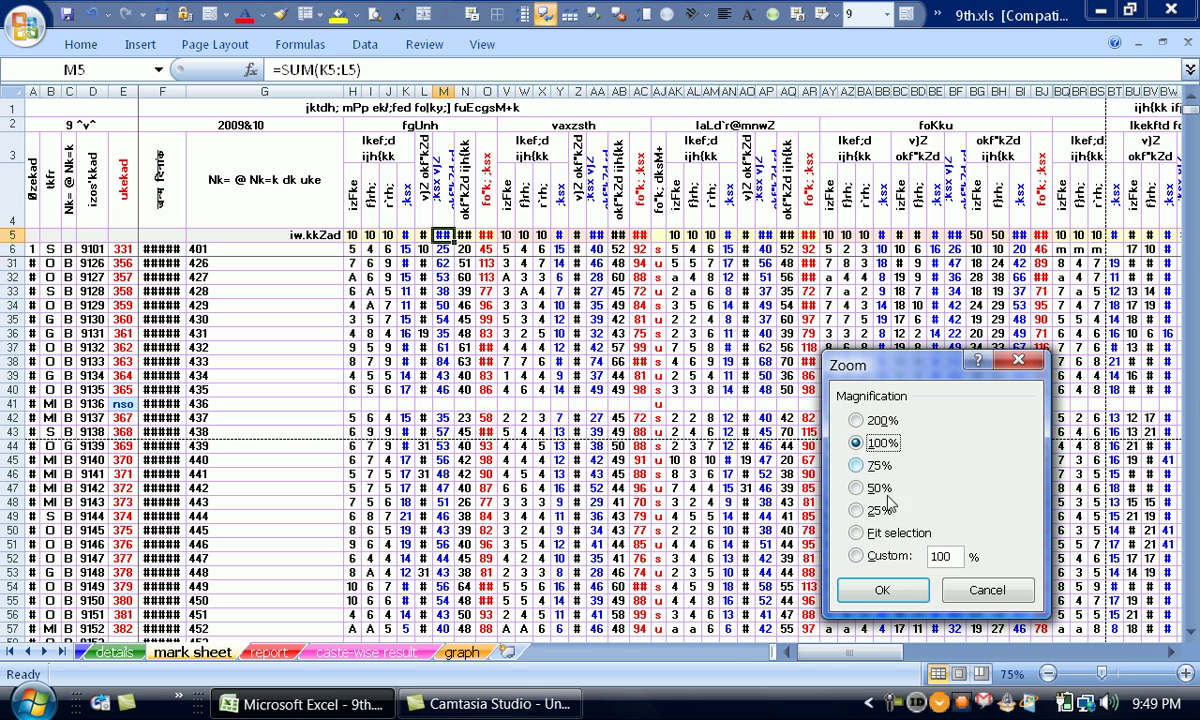
pyautogui.click(856, 589)
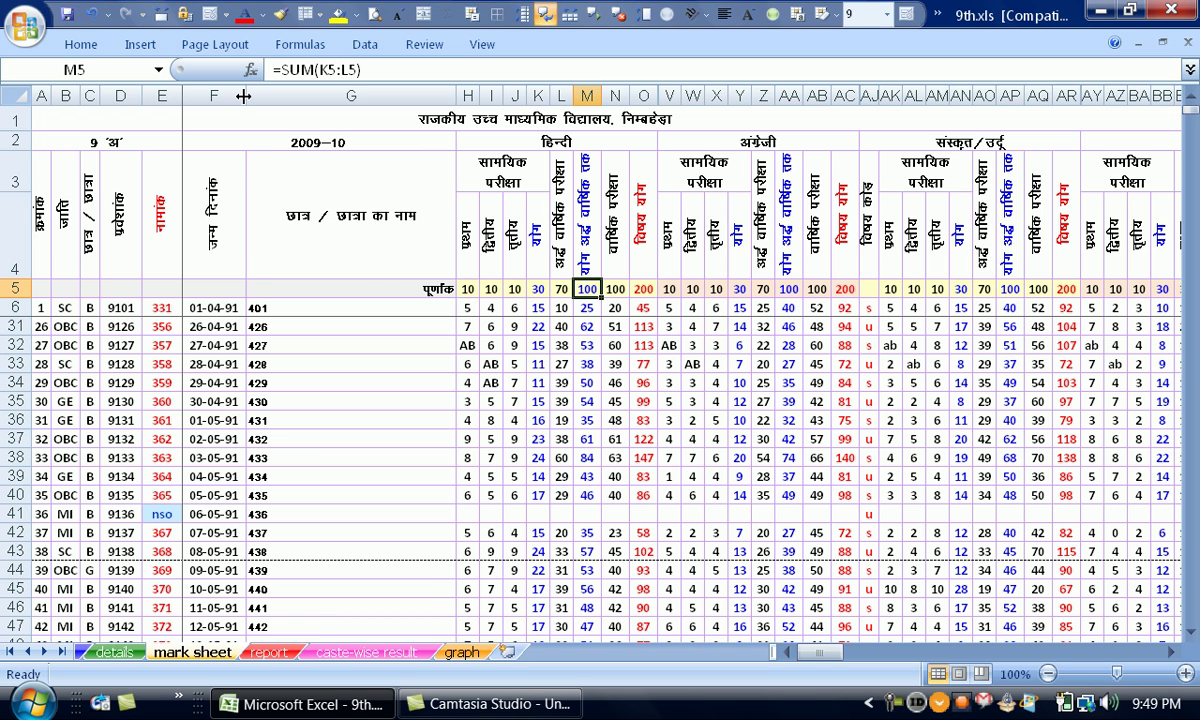
# Step: Narrow the date-of-birth column F on the mark sheet, then autofit its width to the contents
pyautogui.moveTo(244, 96); pyautogui.dragTo(234, 103)
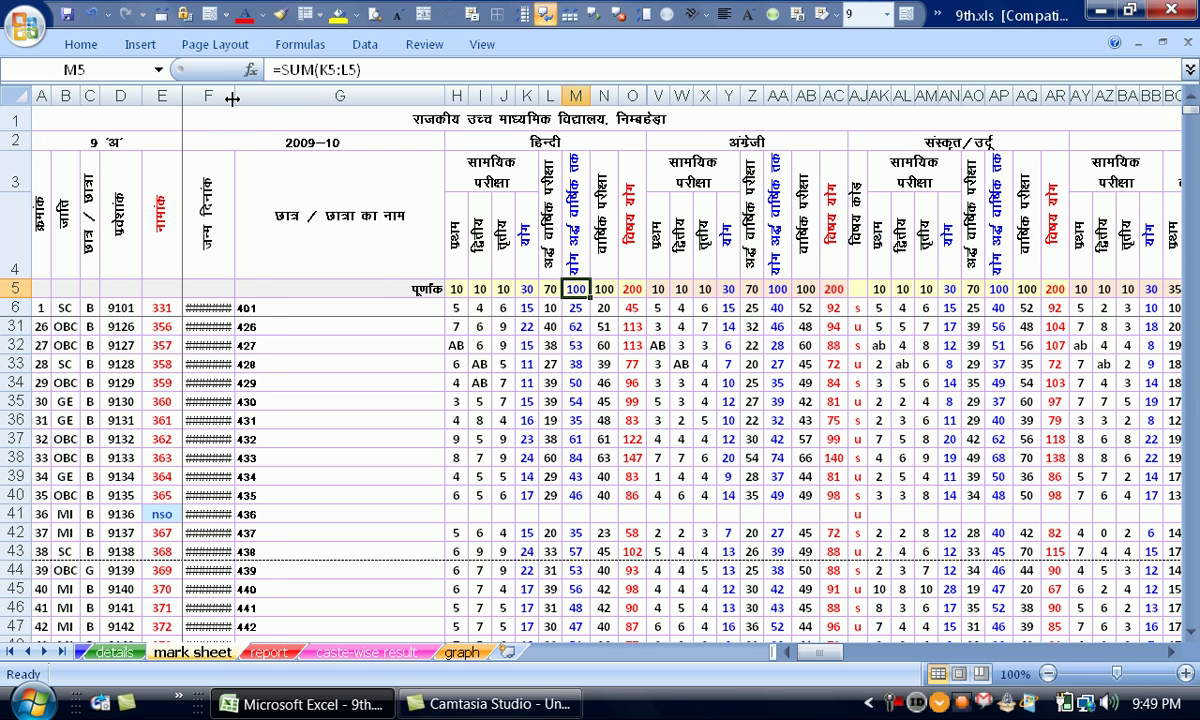
pyautogui.doubleClick(231, 98)
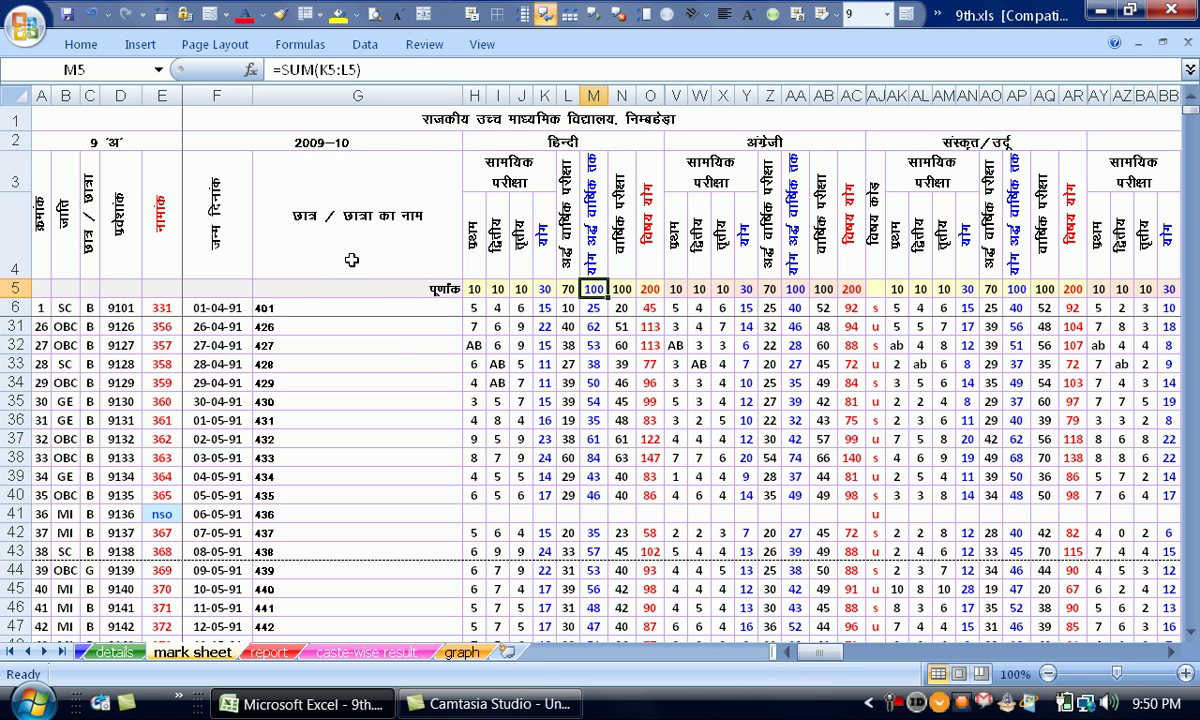
# Step: Examine the mark sheet's pages in print preview to see how the marks and result tables split, then close the preview
pyautogui.click(375, 14)
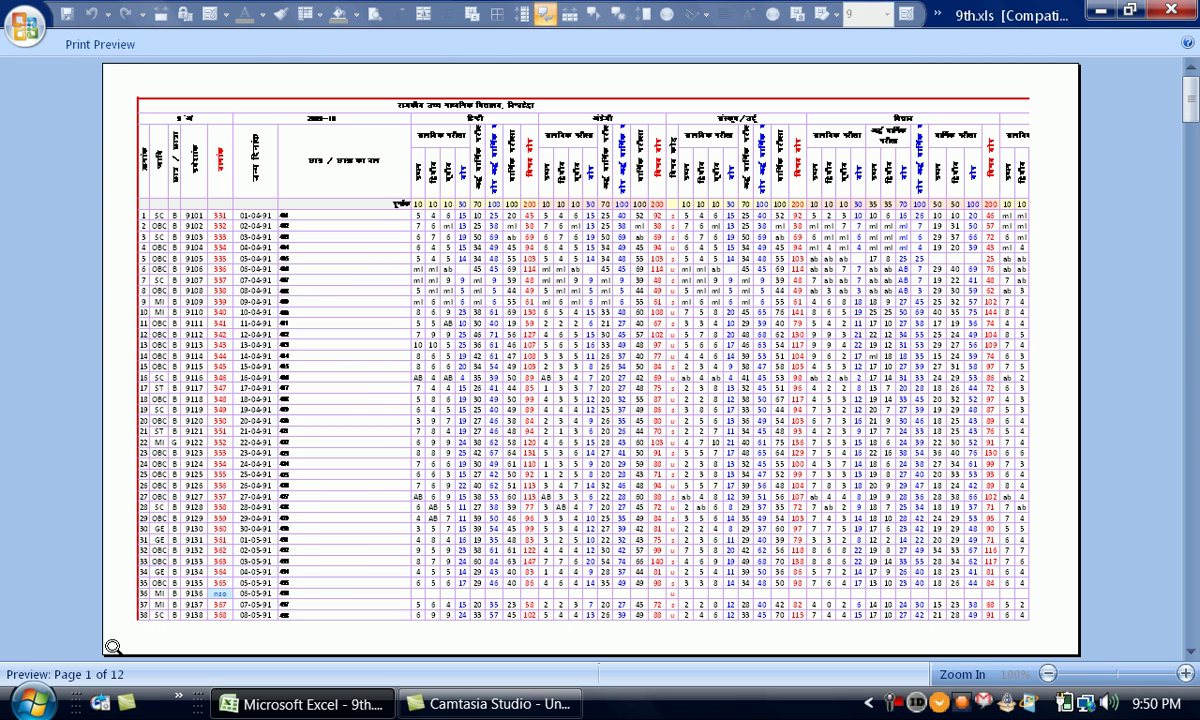
pyautogui.scroll(-3, 294, 481)
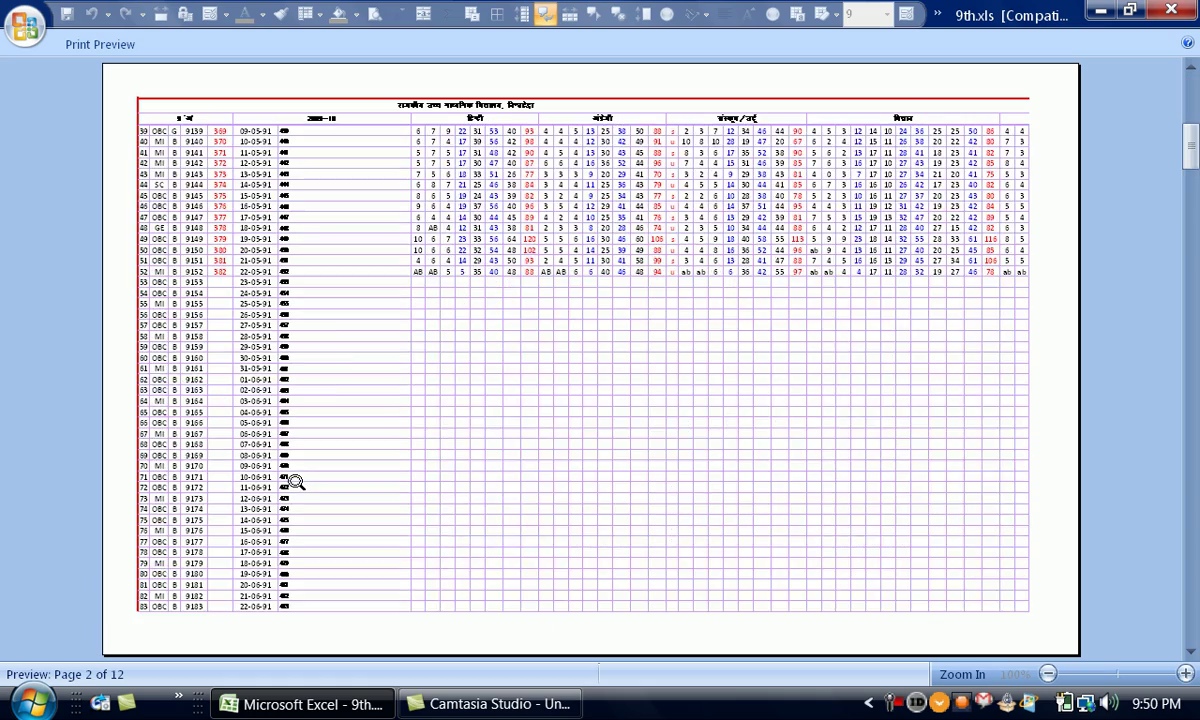
pyautogui.scroll(-3, 294, 481)
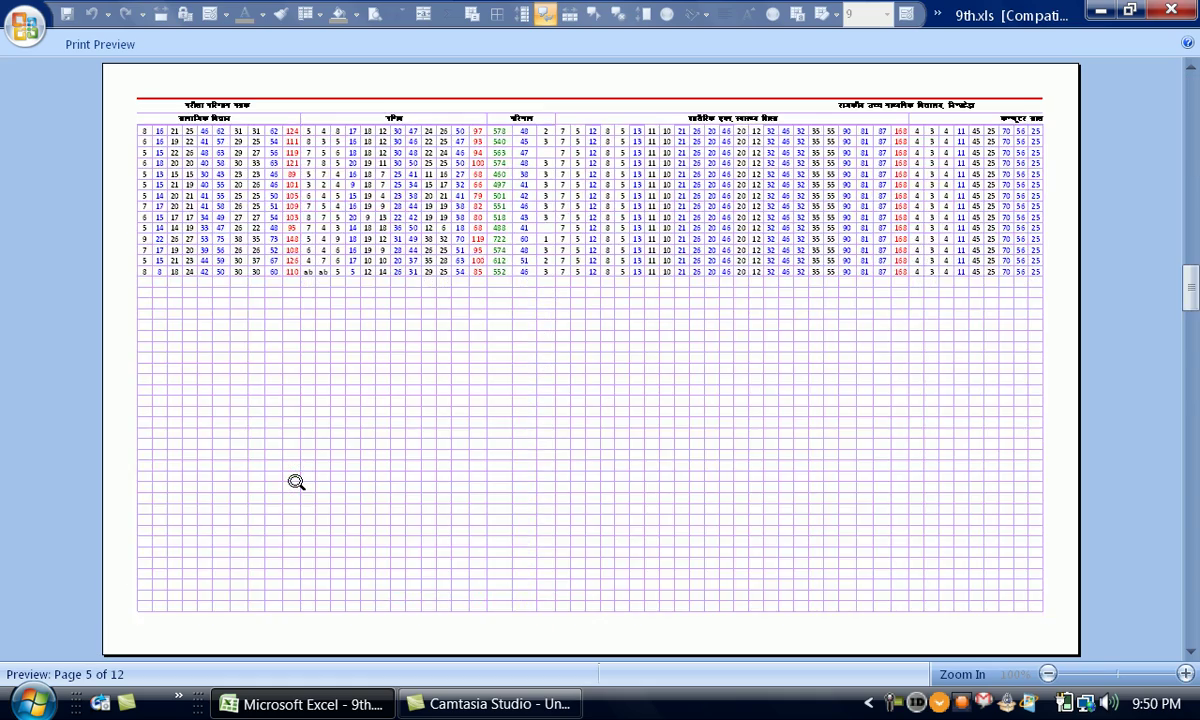
pyautogui.scroll(-1, 294, 481)
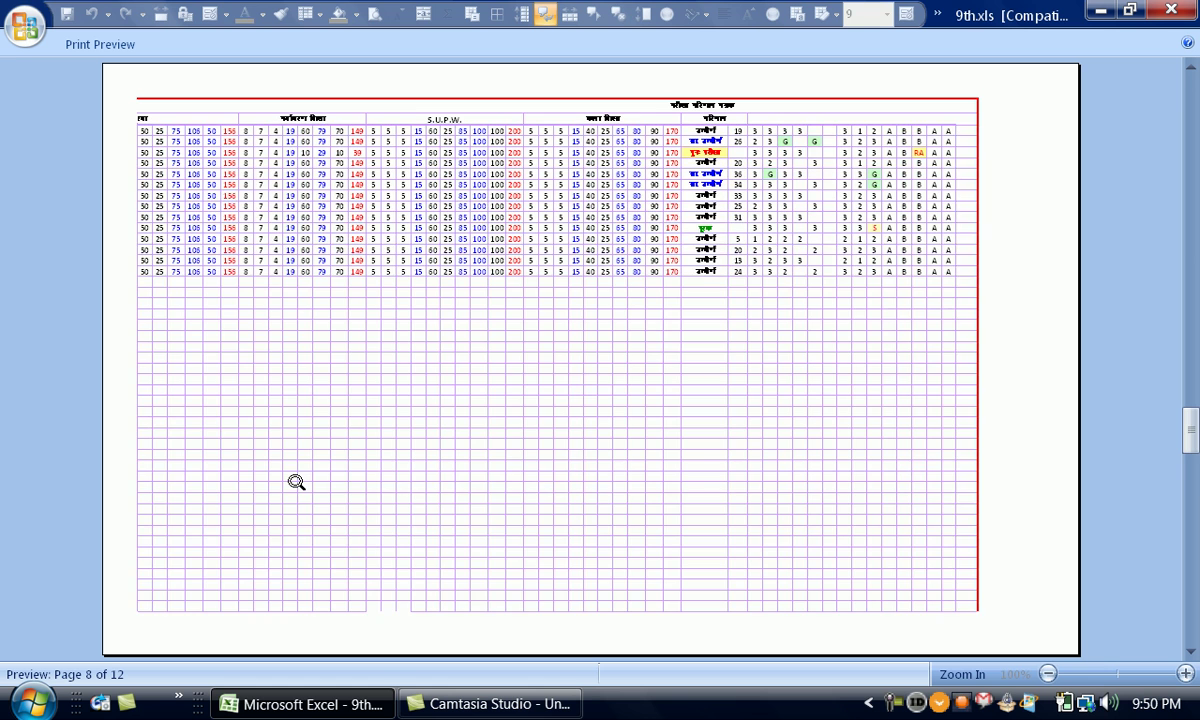
pyautogui.scroll(-1, 296, 482)
pyautogui.scroll(-1, 296, 482)
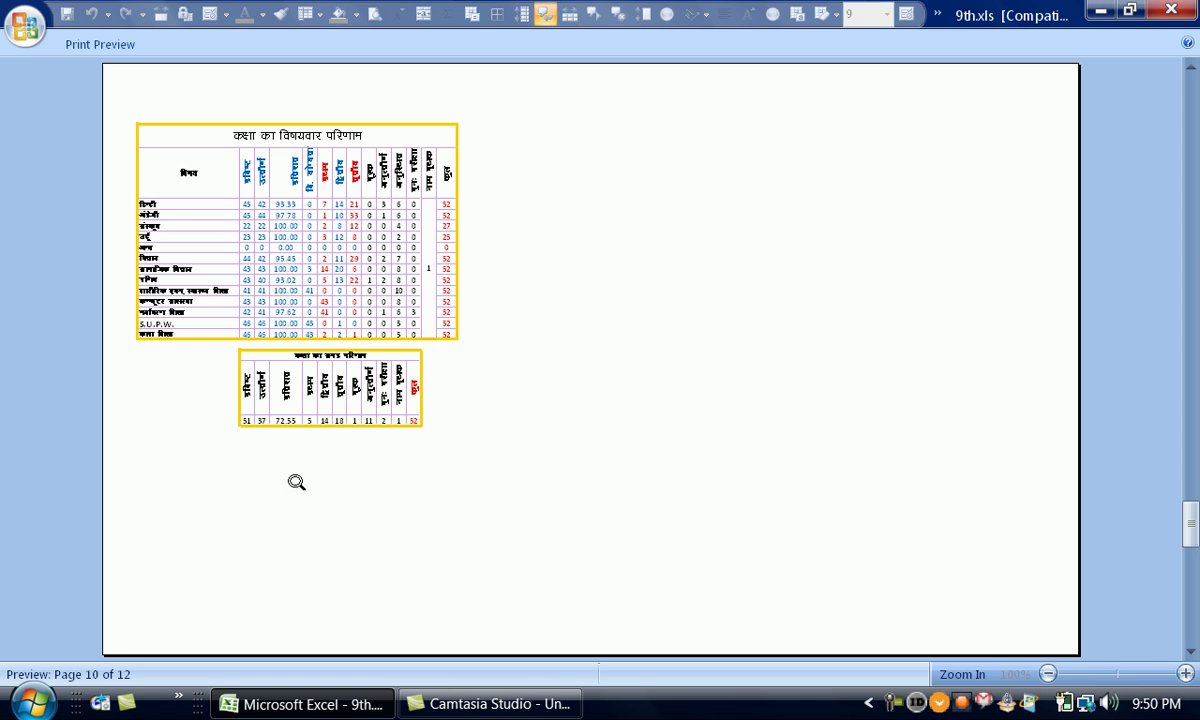
pyautogui.click(110, 45)
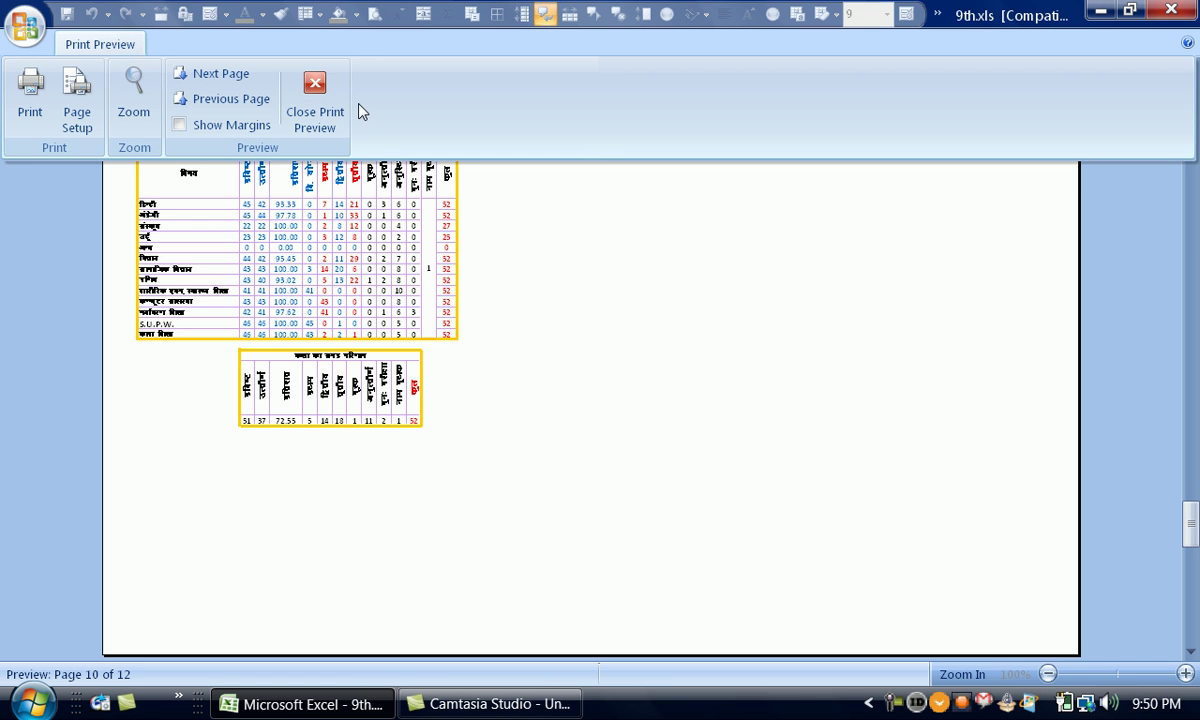
pyautogui.click(315, 117)
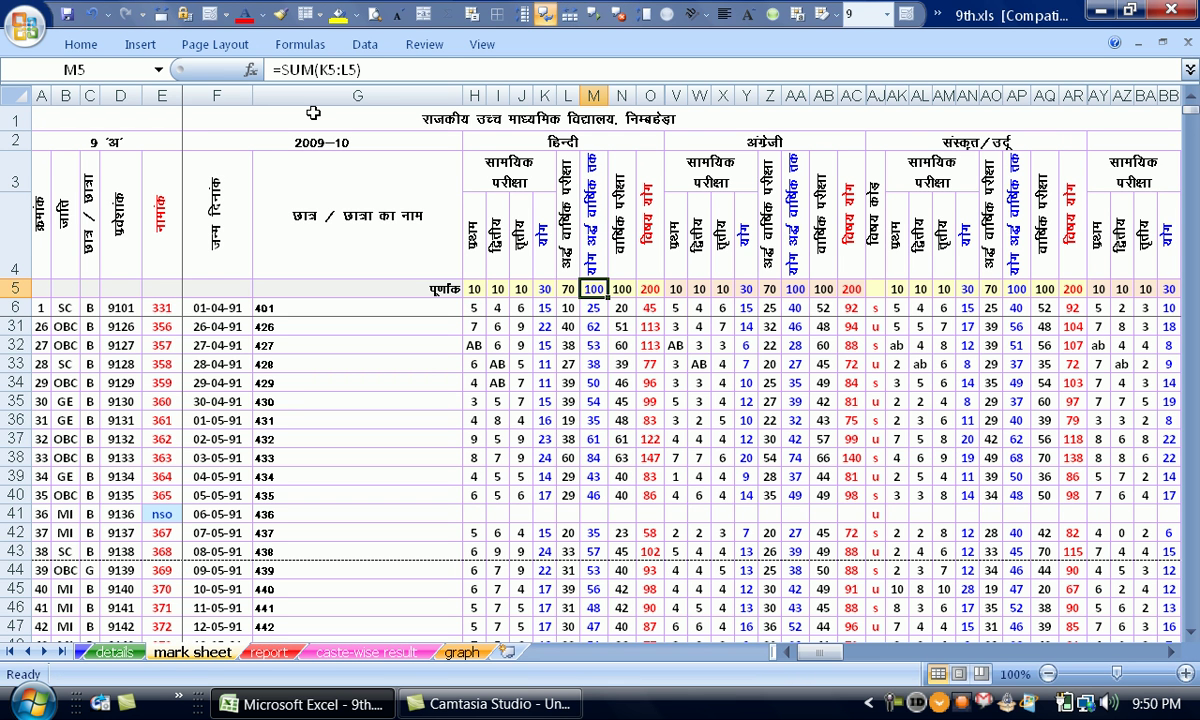
# Step: Check the mark sheet's custom page margins in Page Setup and leave them as they are
pyautogui.click(215, 45)
pyautogui.click(166, 127)
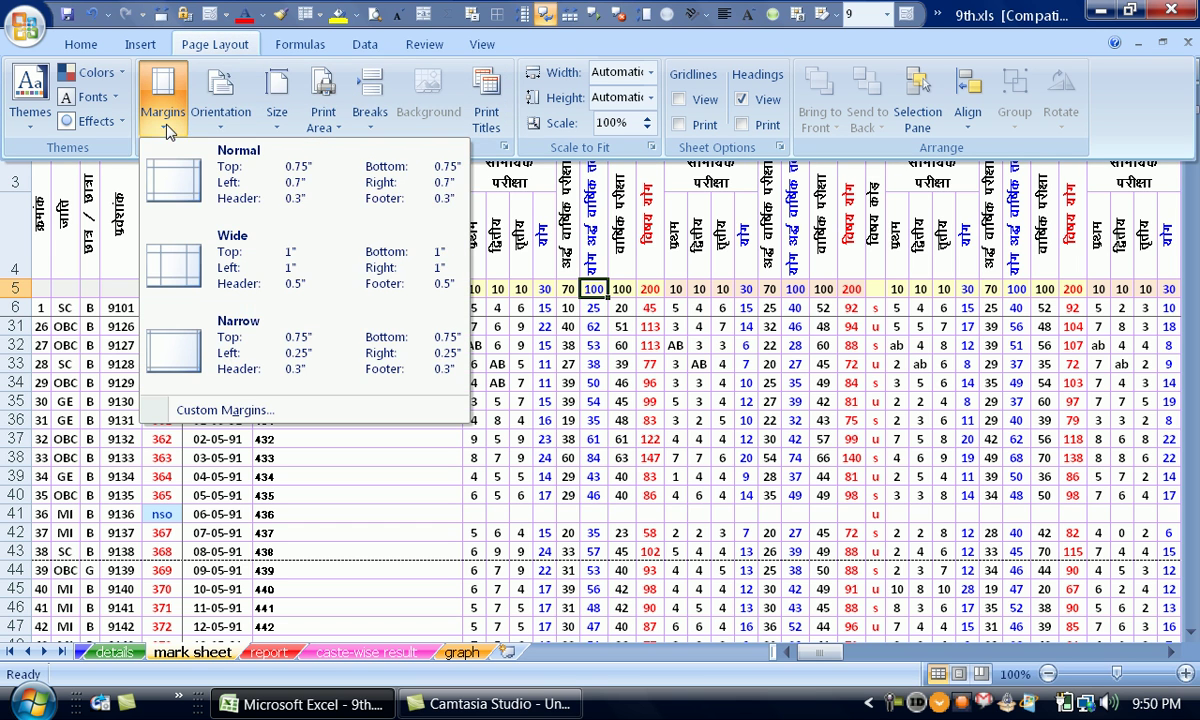
pyautogui.click(240, 410)
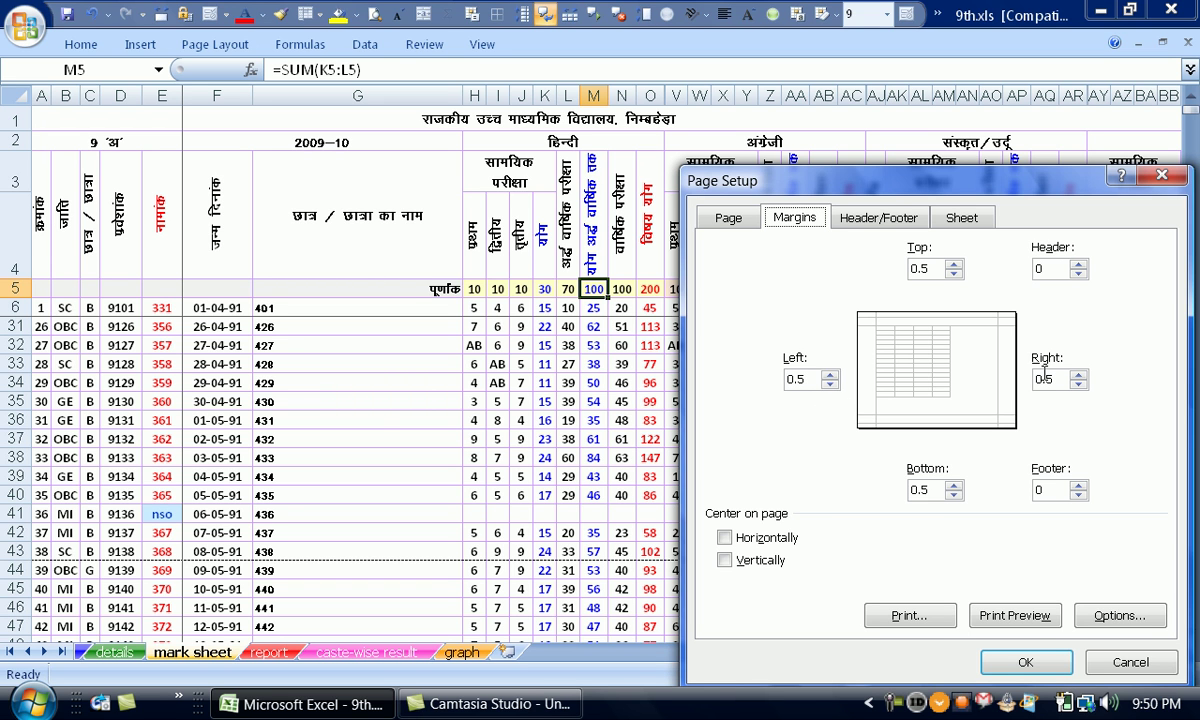
pyautogui.click(1130, 662)
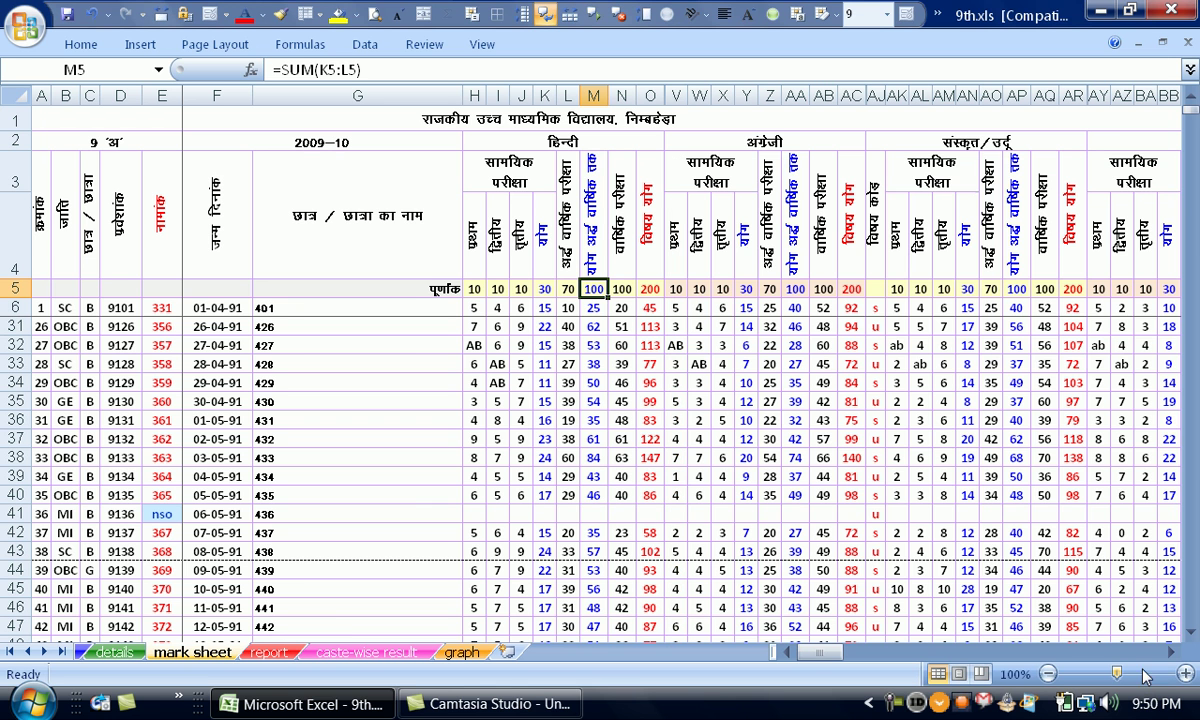
# Step: Set the top and bottom page margins of the report sheet to 0.75
pyautogui.click(268, 652)
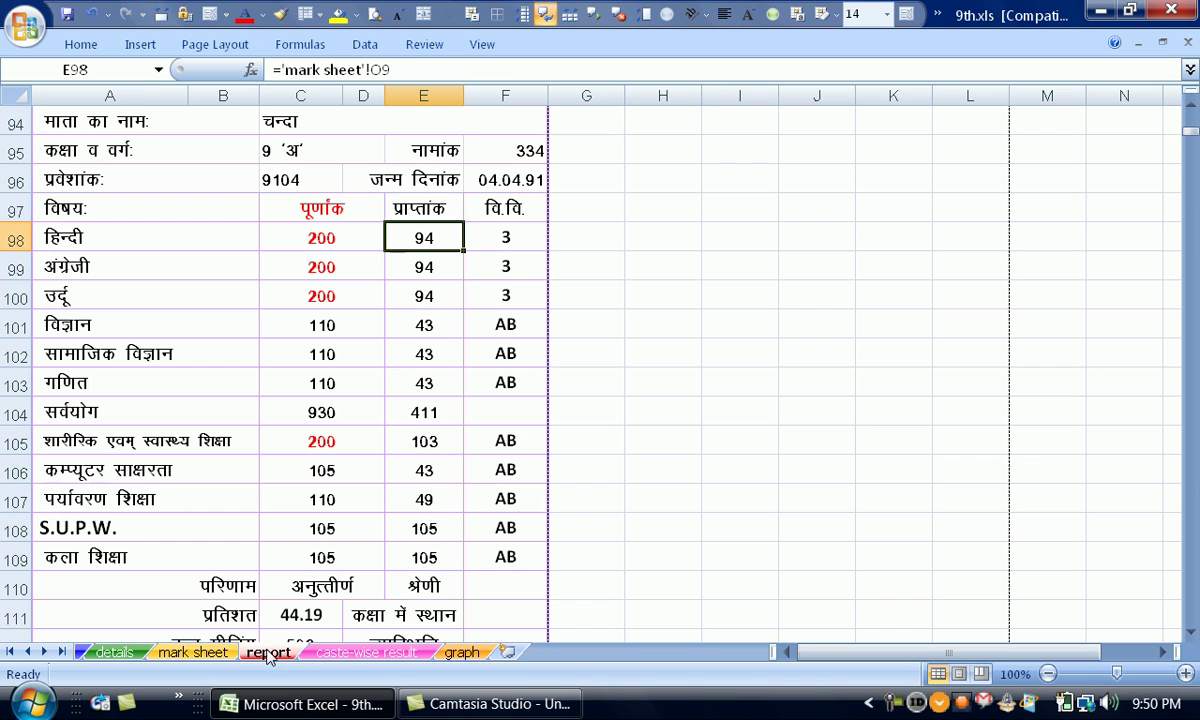
pyautogui.click(215, 44)
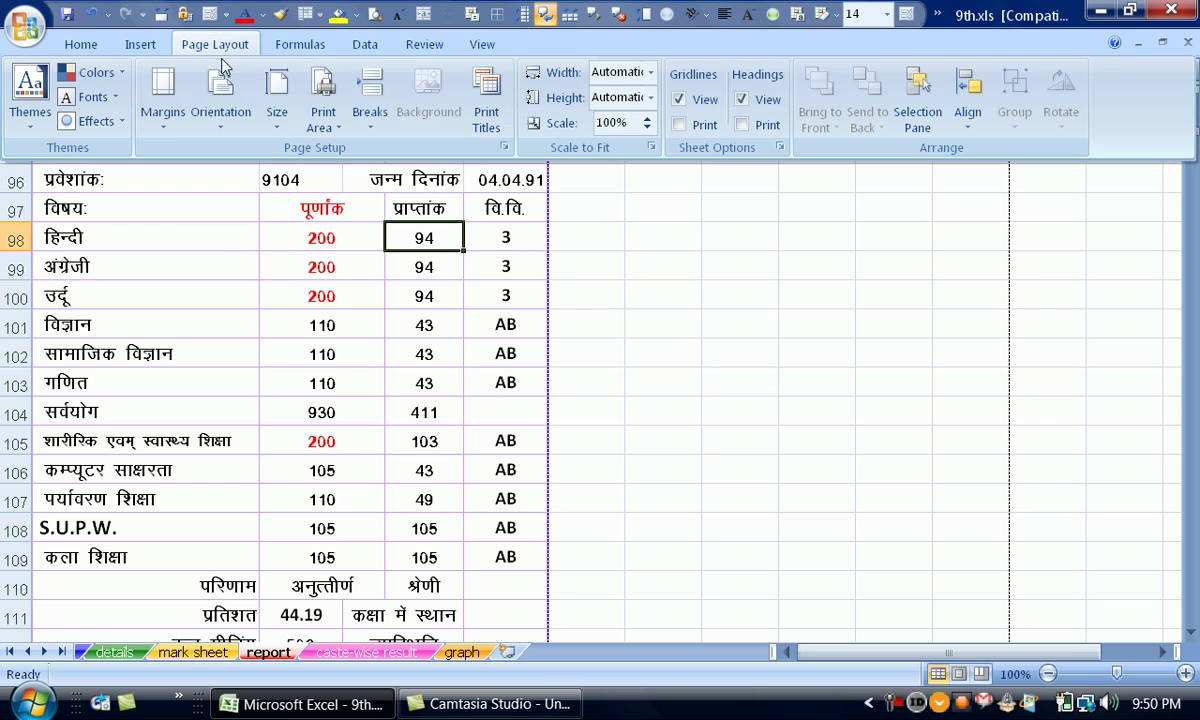
pyautogui.click(168, 120)
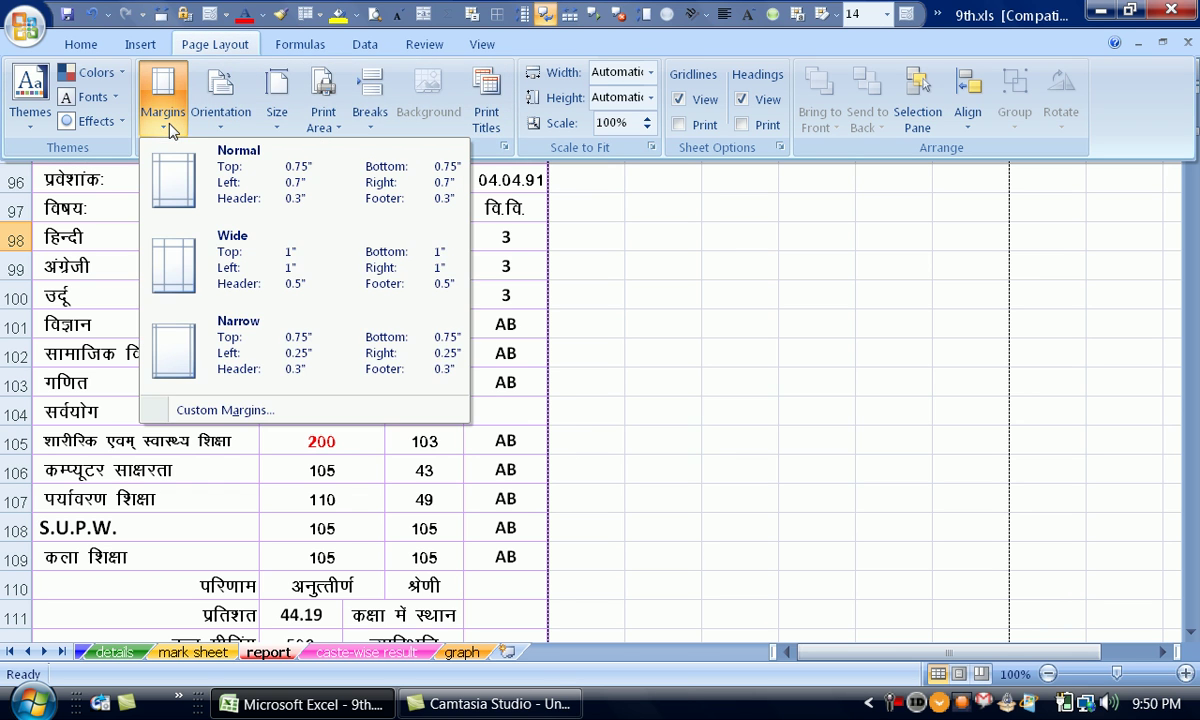
pyautogui.click(224, 410)
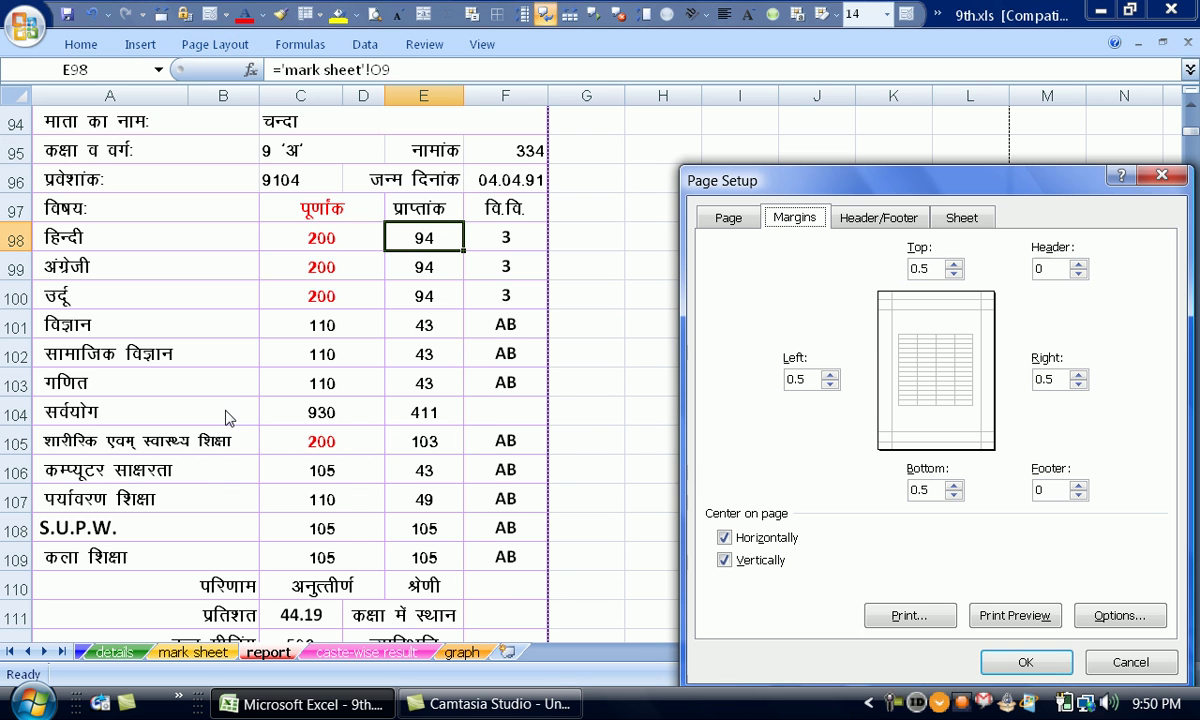
pyautogui.click(955, 265)
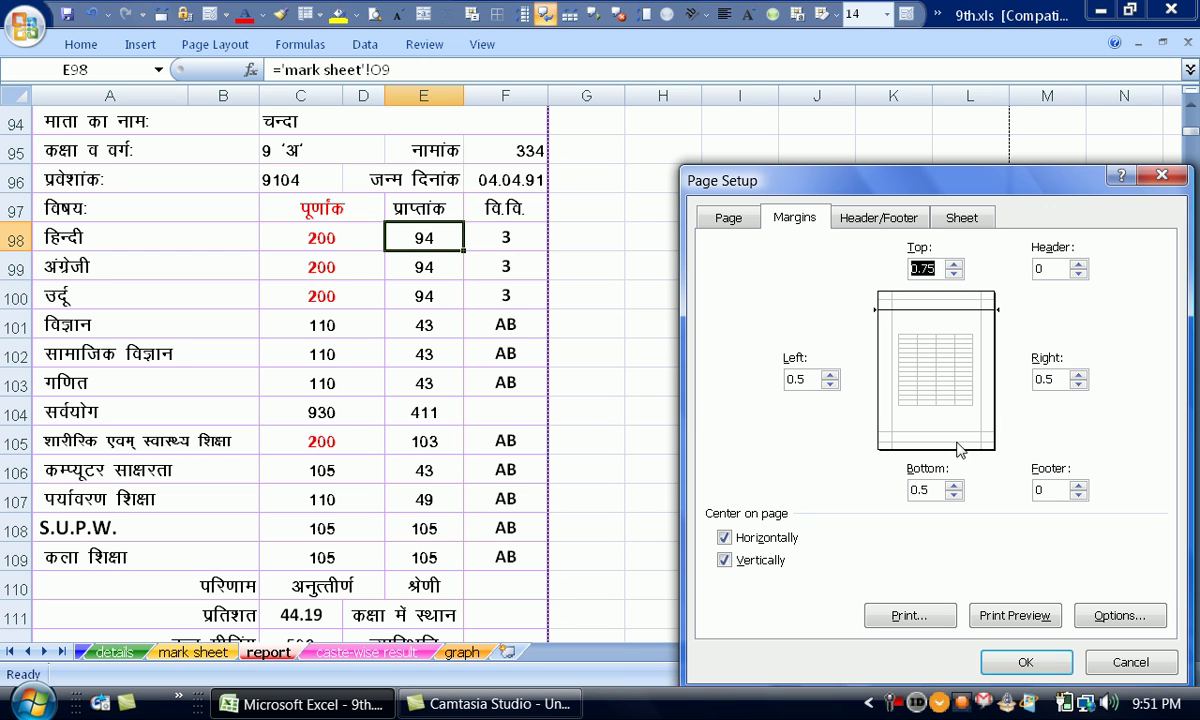
pyautogui.click(954, 488)
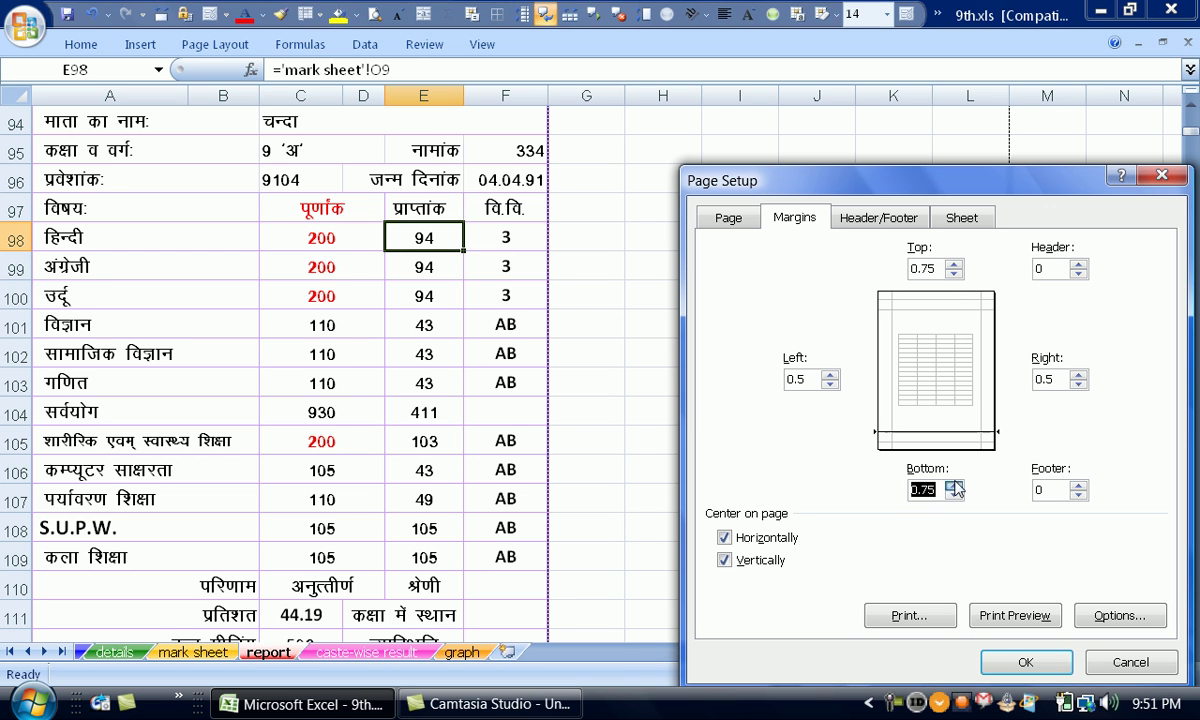
pyautogui.click(1020, 662)
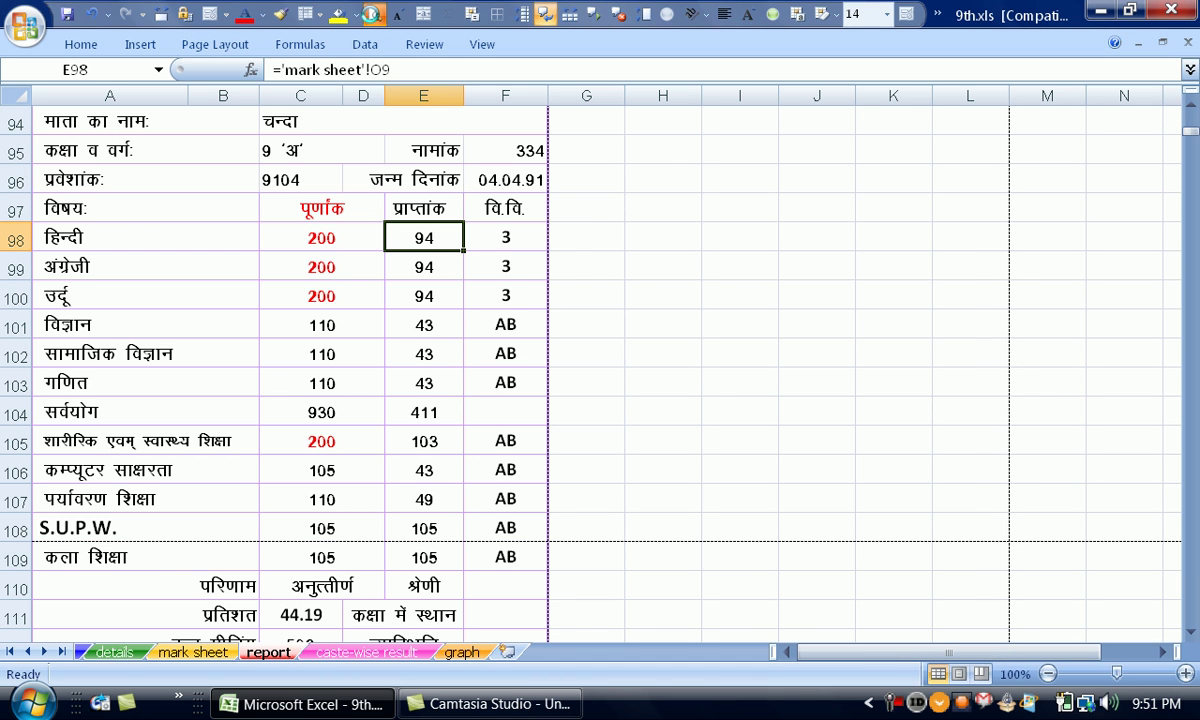
# Step: Examine how the report cards break across pages in the report sheet's print preview, then close it
pyautogui.click(366, 16)
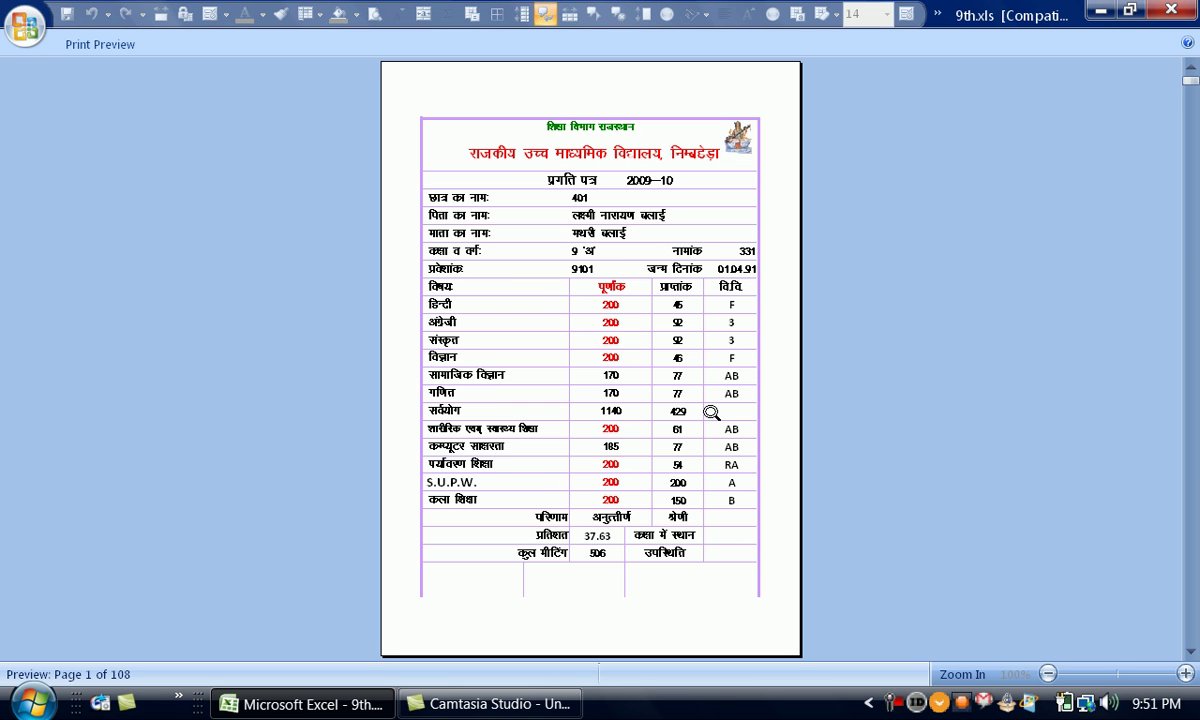
pyautogui.scroll(-4, 647, 604)
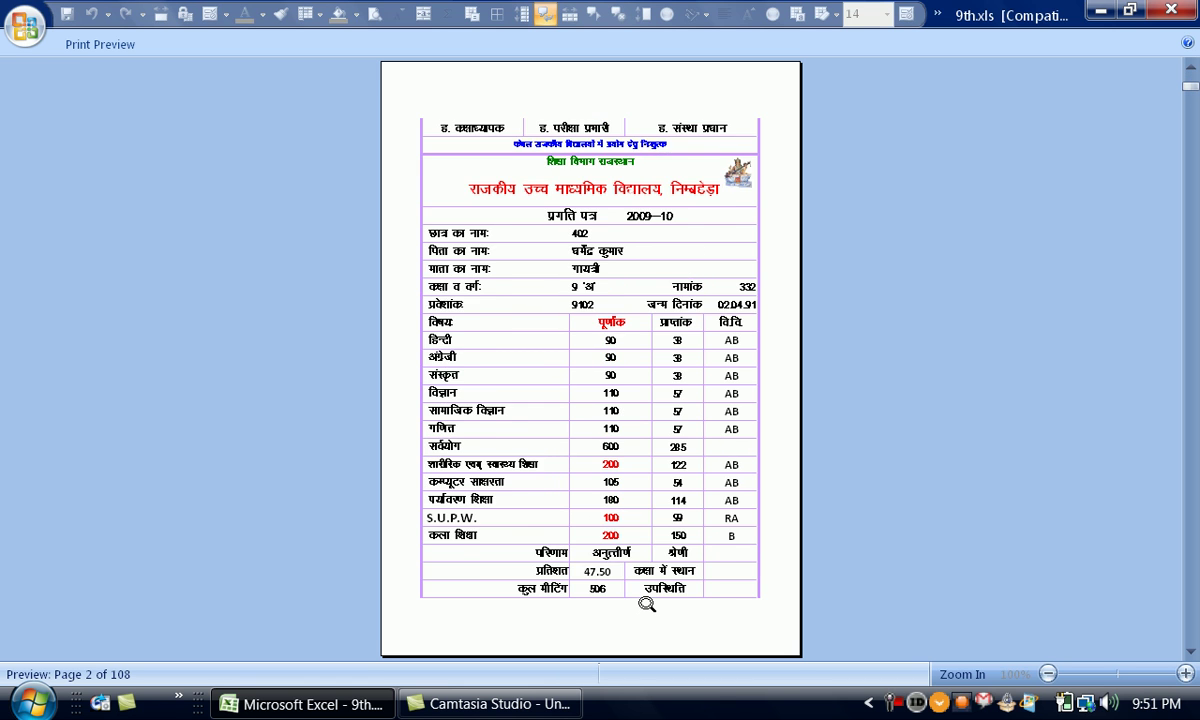
pyautogui.scroll(-2, 647, 604)
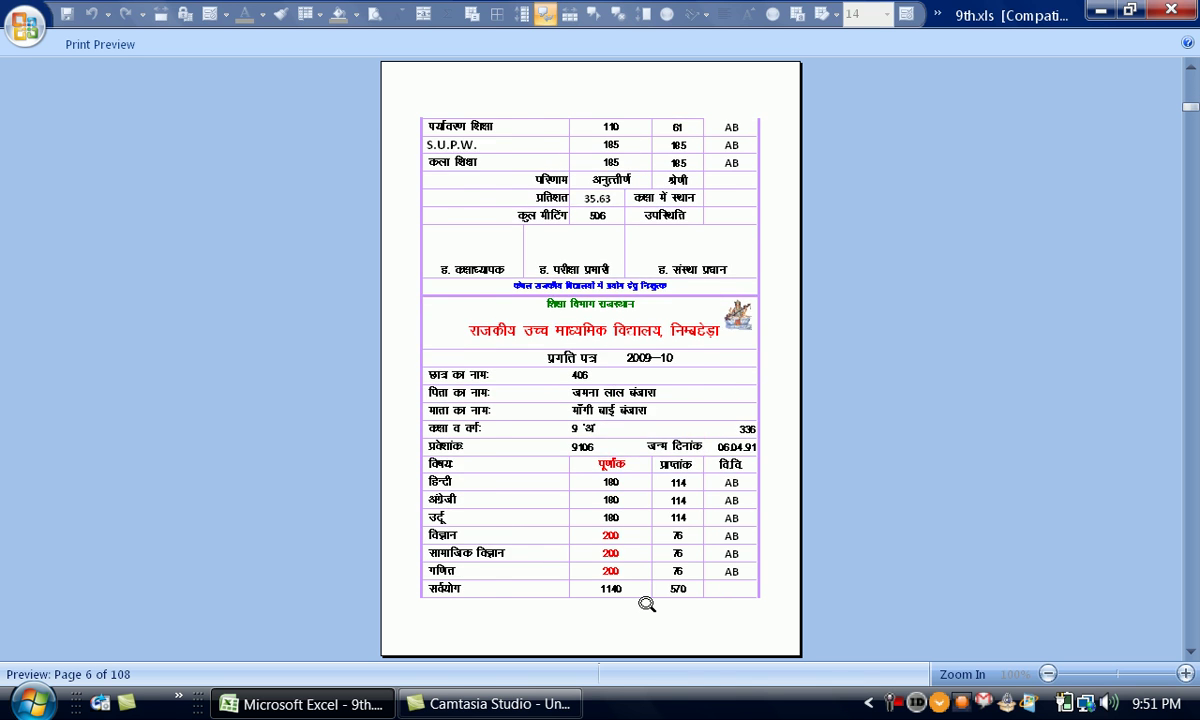
pyautogui.click(117, 52)
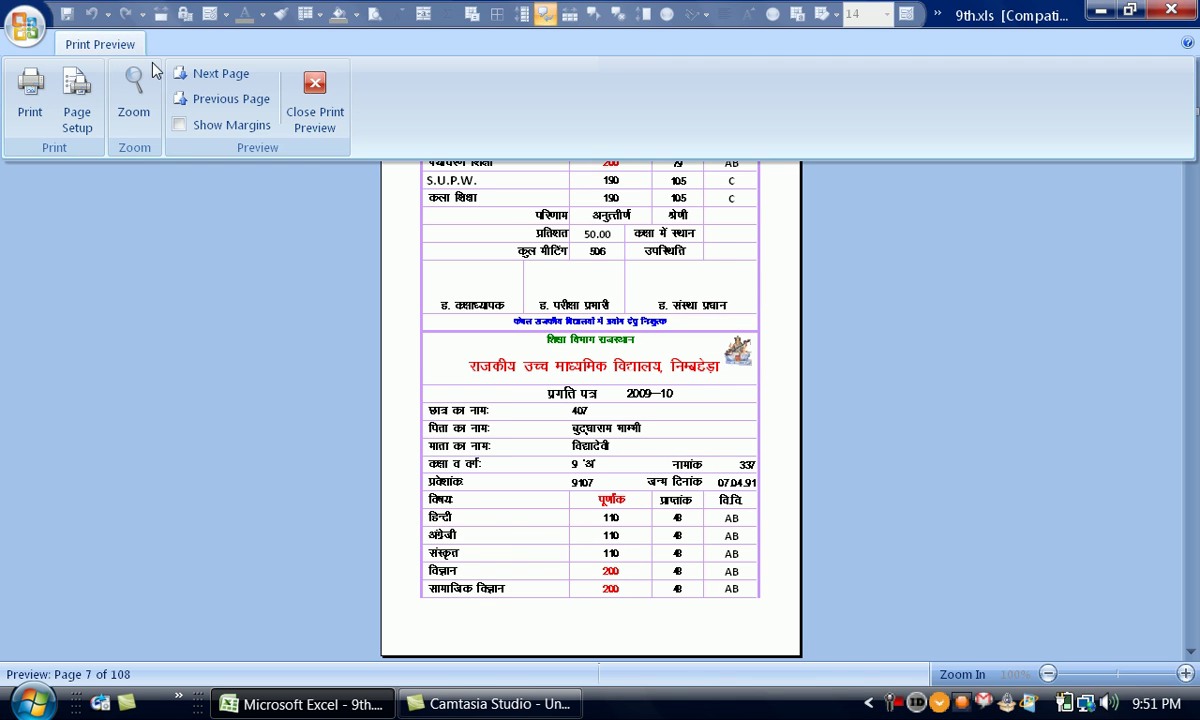
pyautogui.click(313, 105)
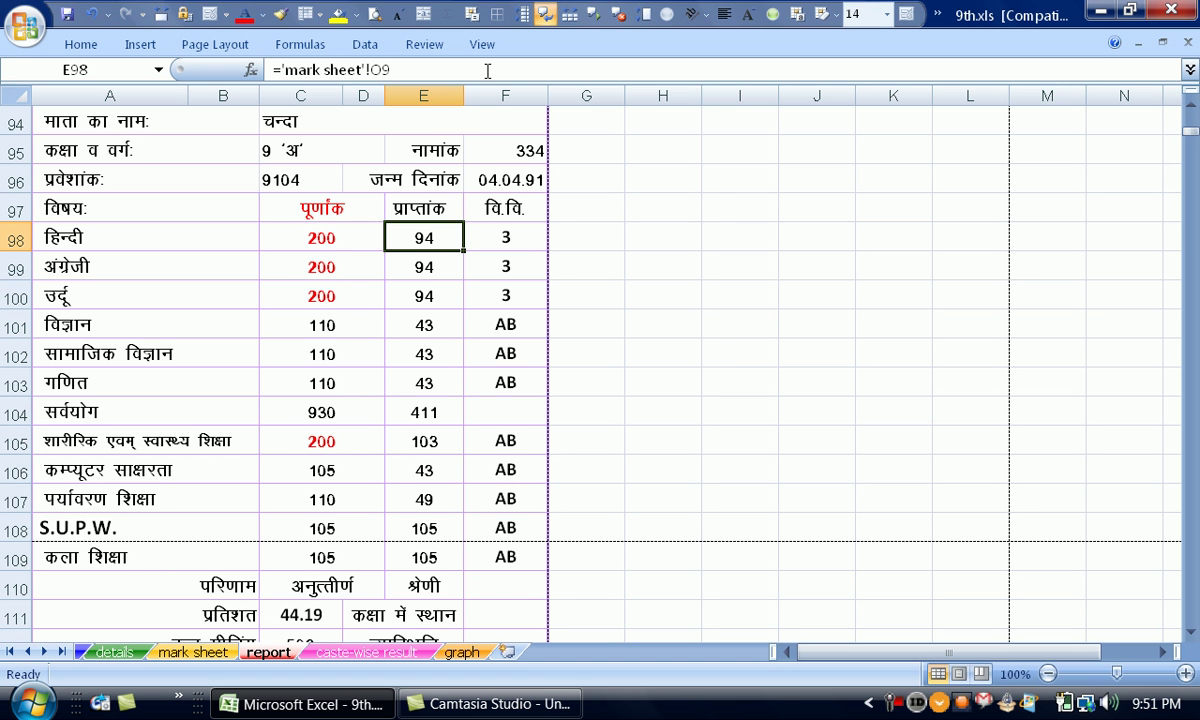
# Step: Set the report sheet's top page margin to 0.5 and reduce its bottom margin by one increment
pyautogui.click(226, 46)
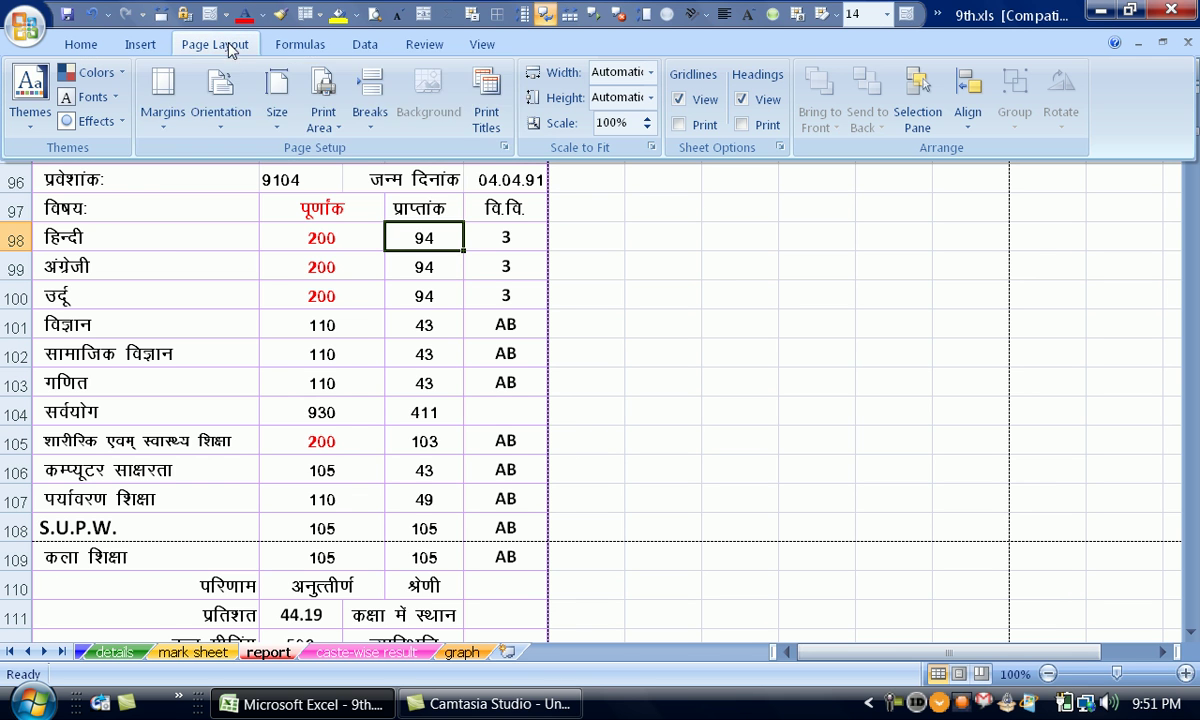
pyautogui.click(163, 115)
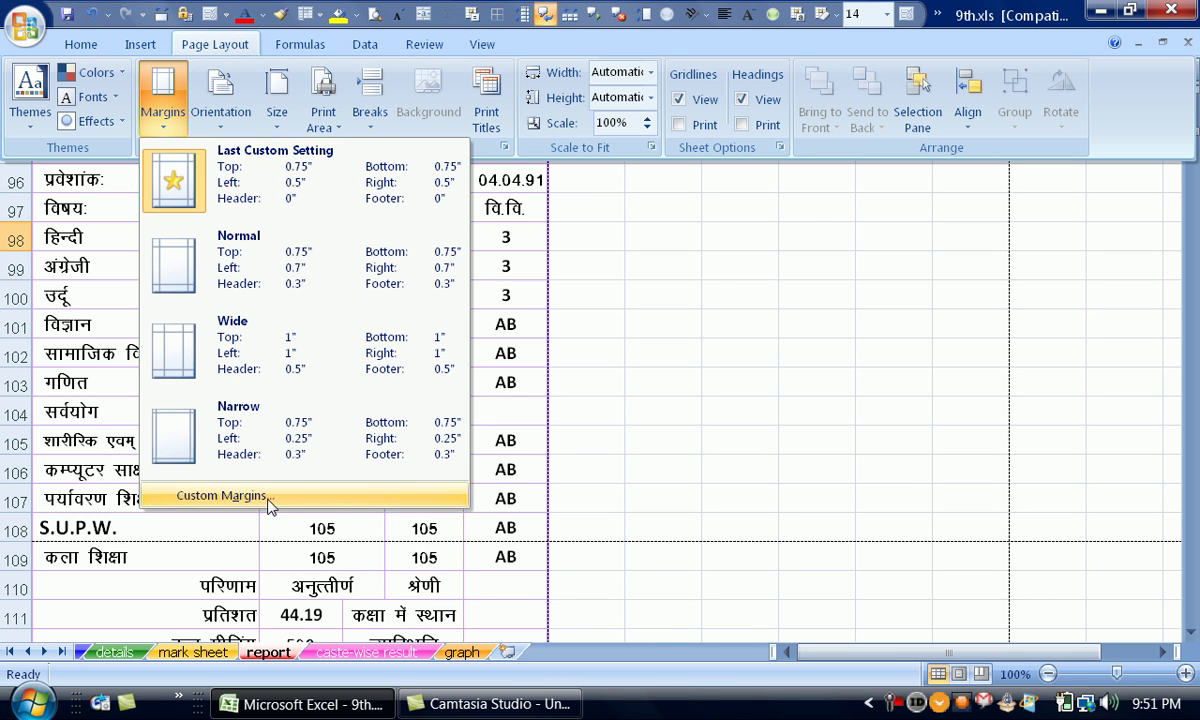
pyautogui.click(266, 496)
pyautogui.click(955, 274)
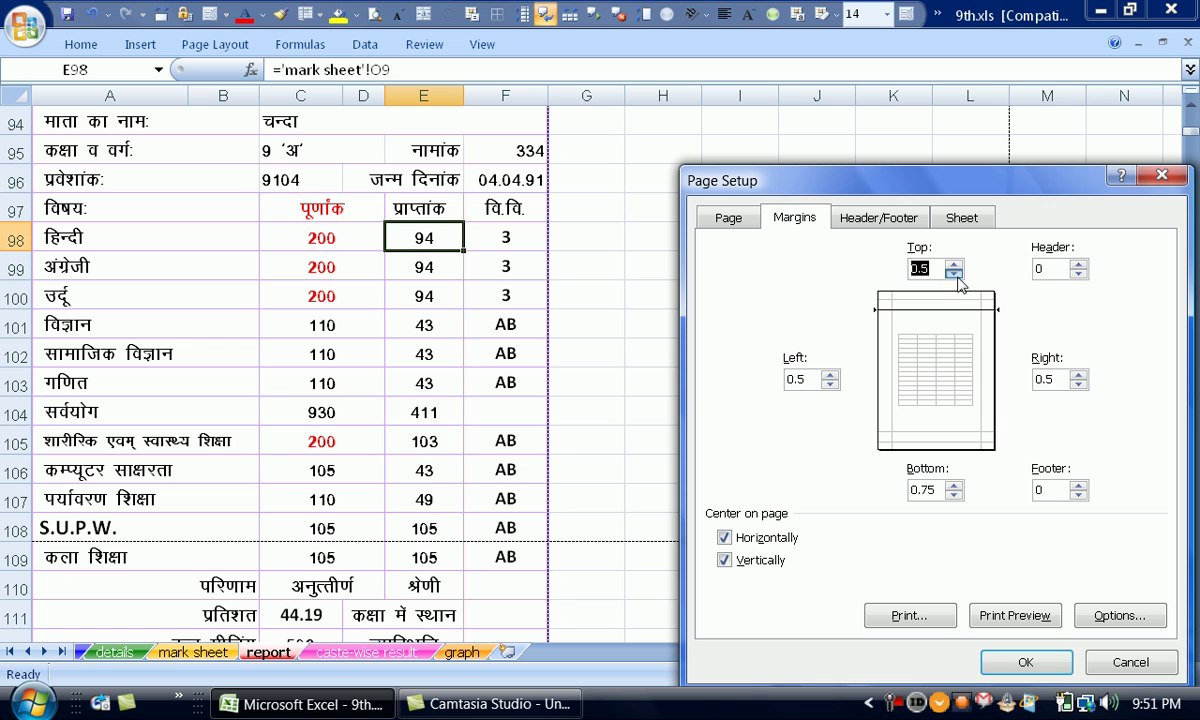
pyautogui.click(954, 495)
pyautogui.click(1030, 660)
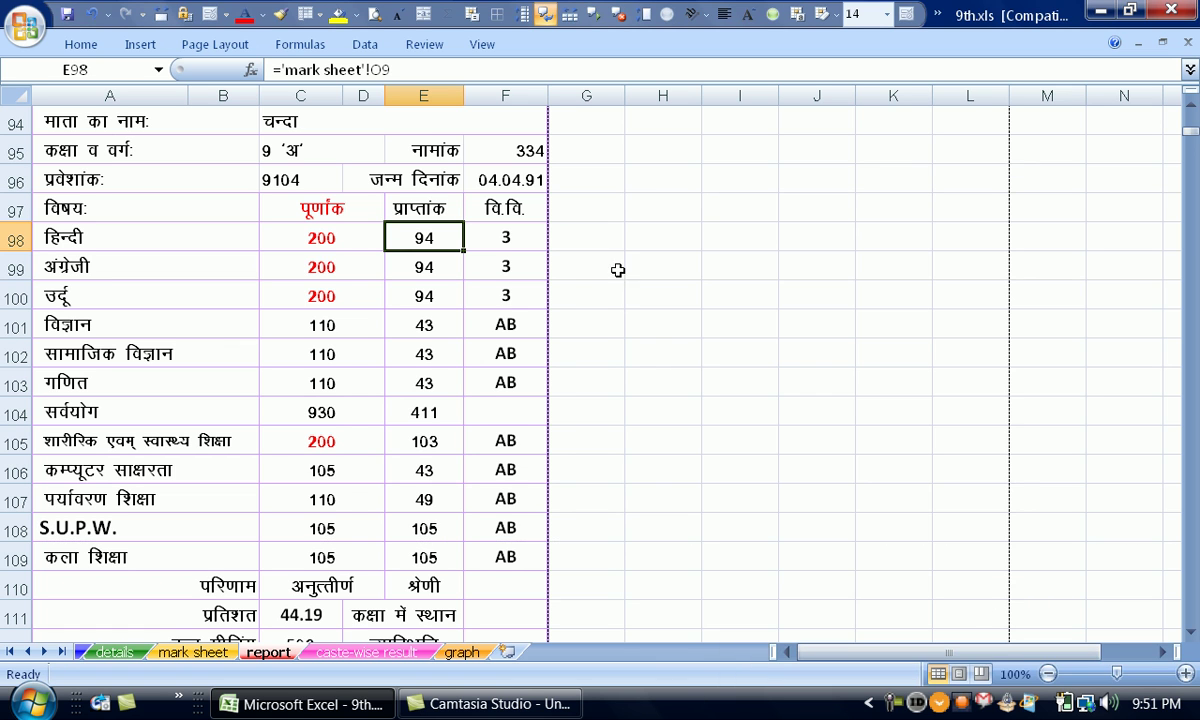
# Step: Check in the report sheet's print preview whether each report card fits on its own page, and close the preview
pyautogui.click(364, 13)
pyautogui.scroll(-4, 816, 357)
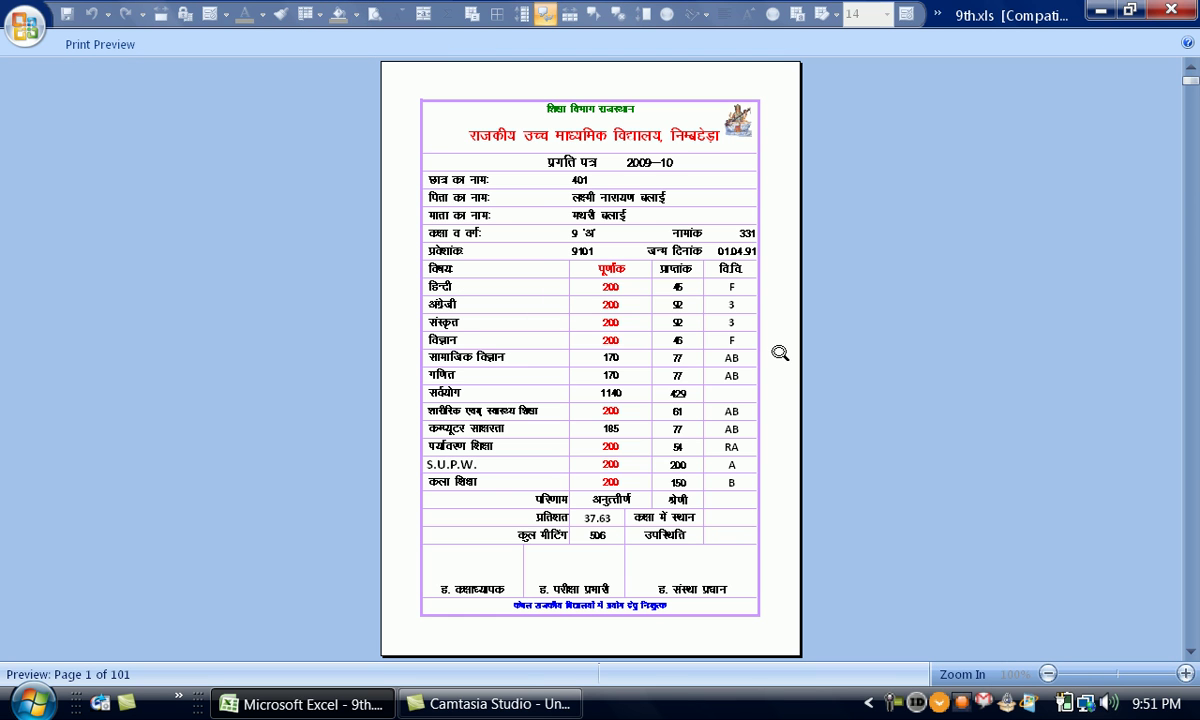
pyautogui.scroll(-9, 669, 322)
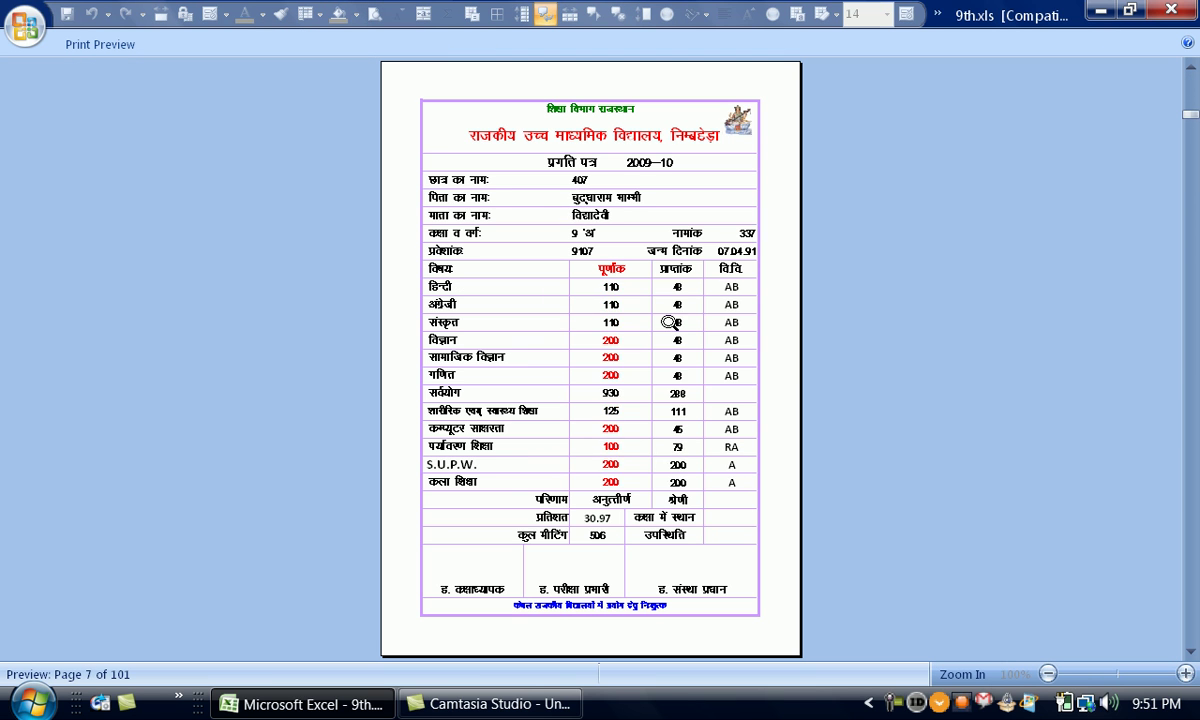
pyautogui.scroll(-8, 669, 322)
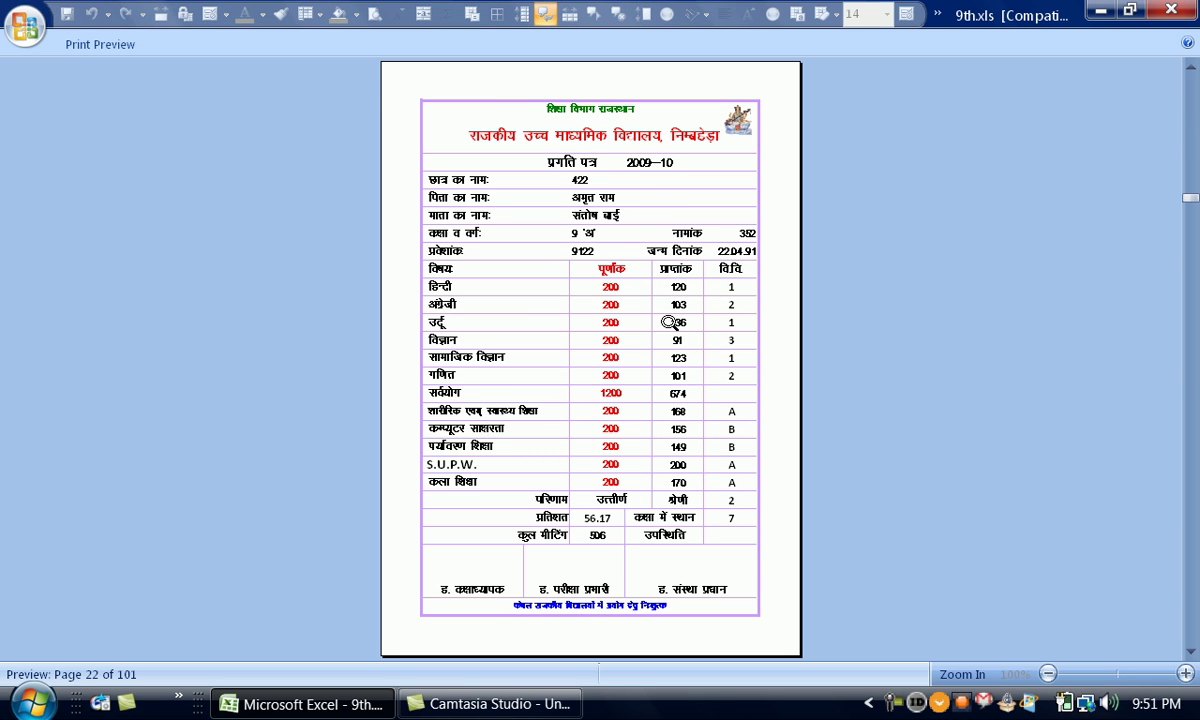
pyautogui.click(120, 44)
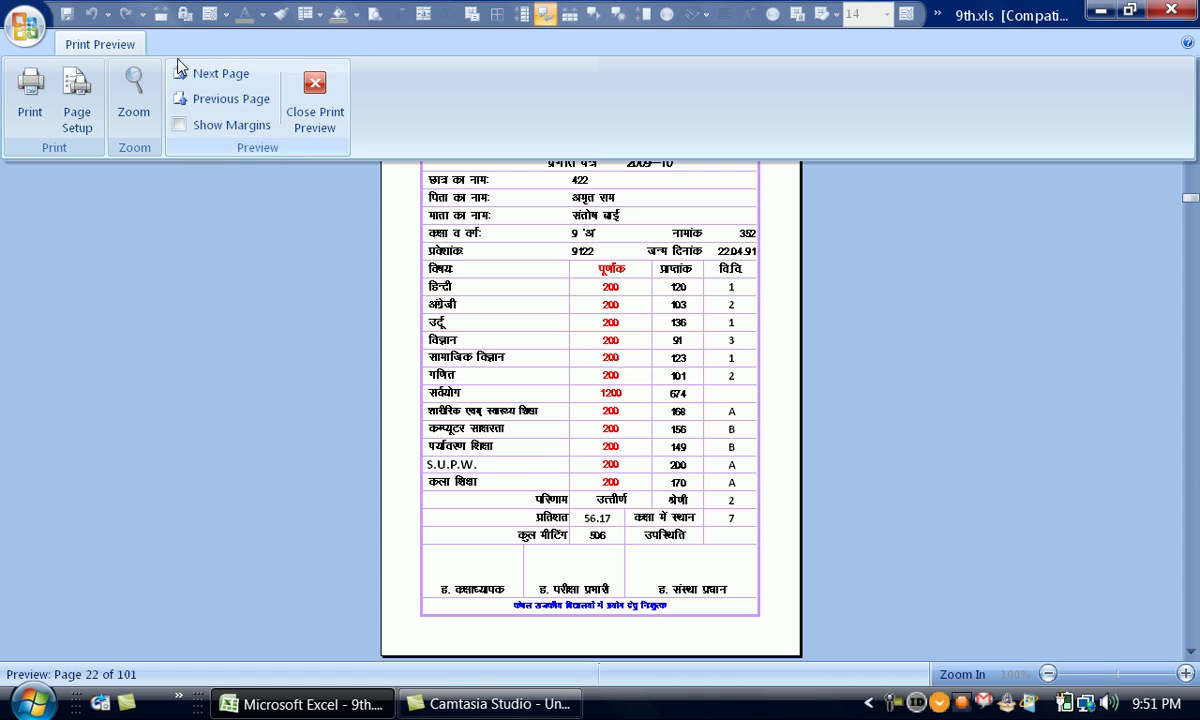
pyautogui.click(314, 118)
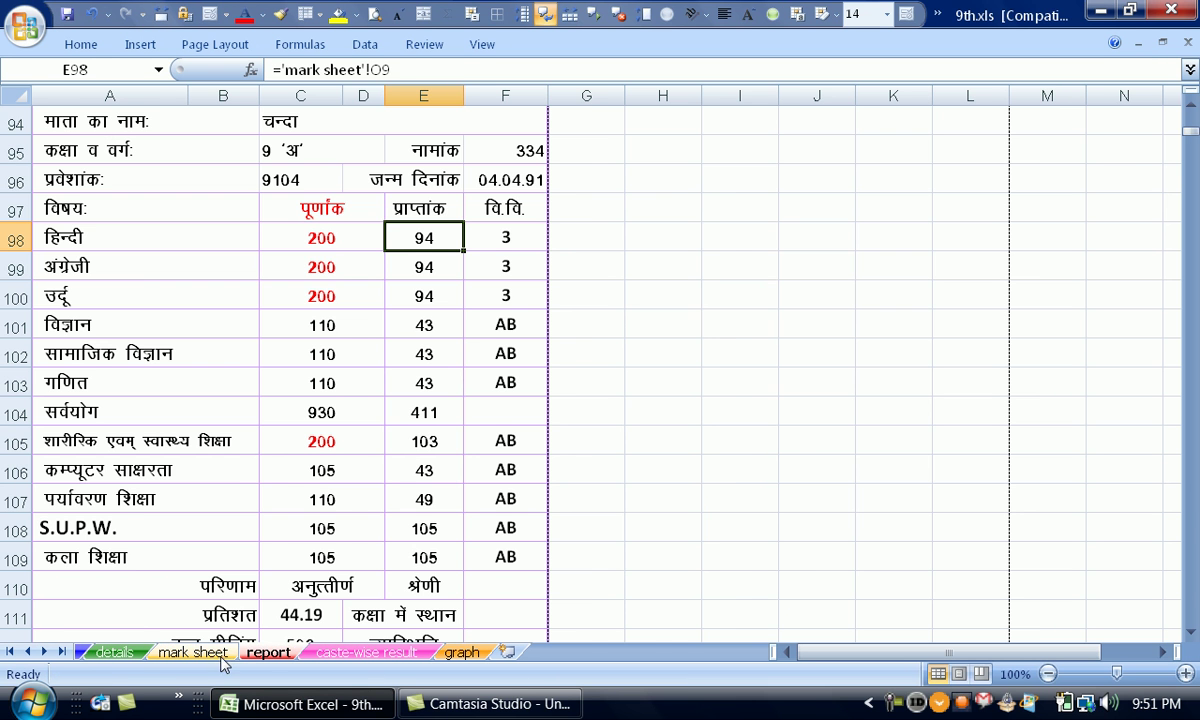
# Step: Look over the mark sheet and bring up the details sheet
pyautogui.click(193, 652)
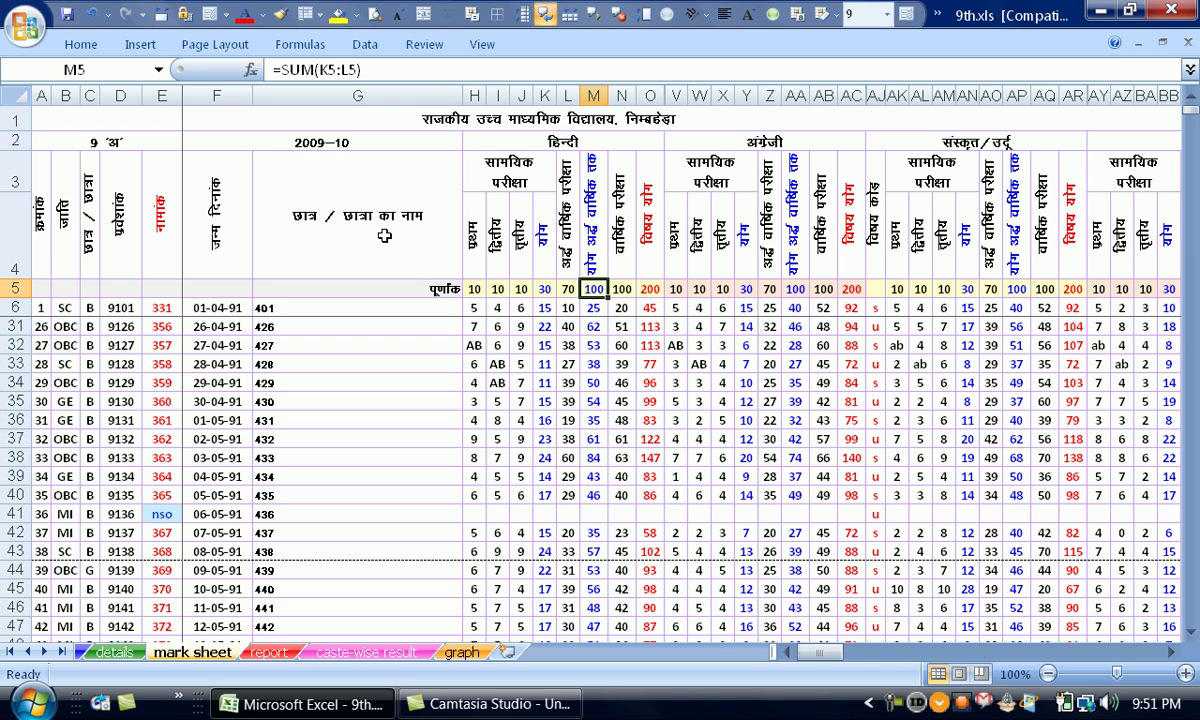
pyautogui.click(122, 653)
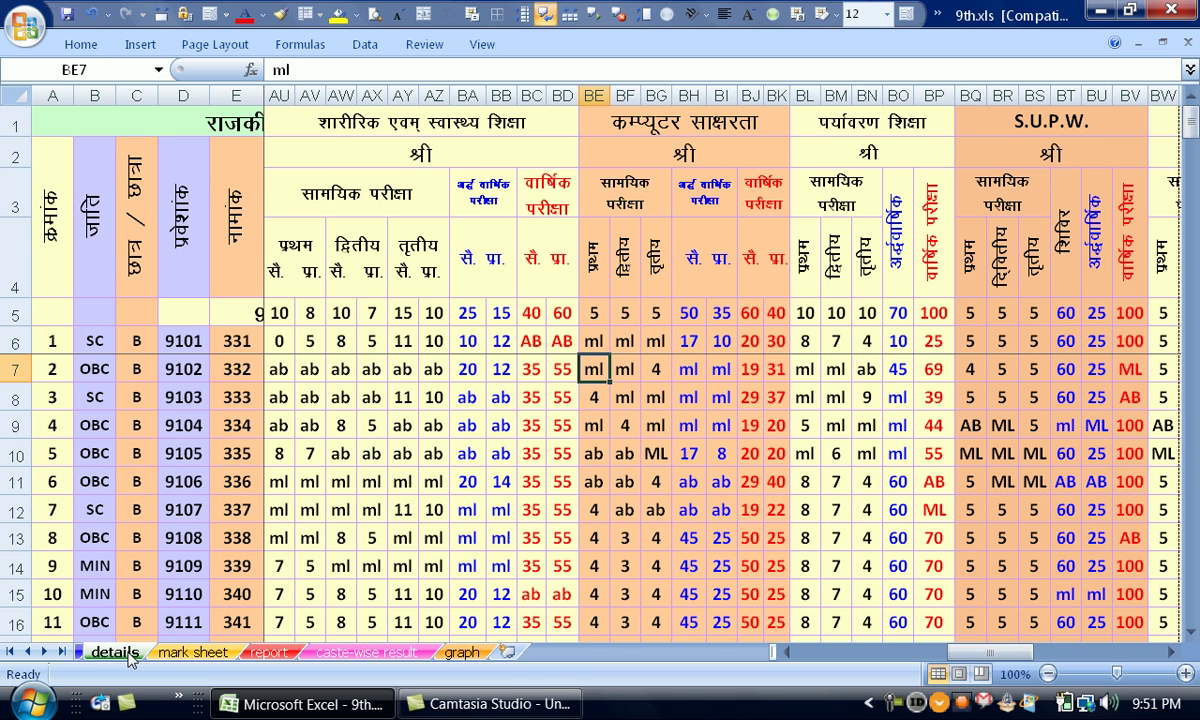